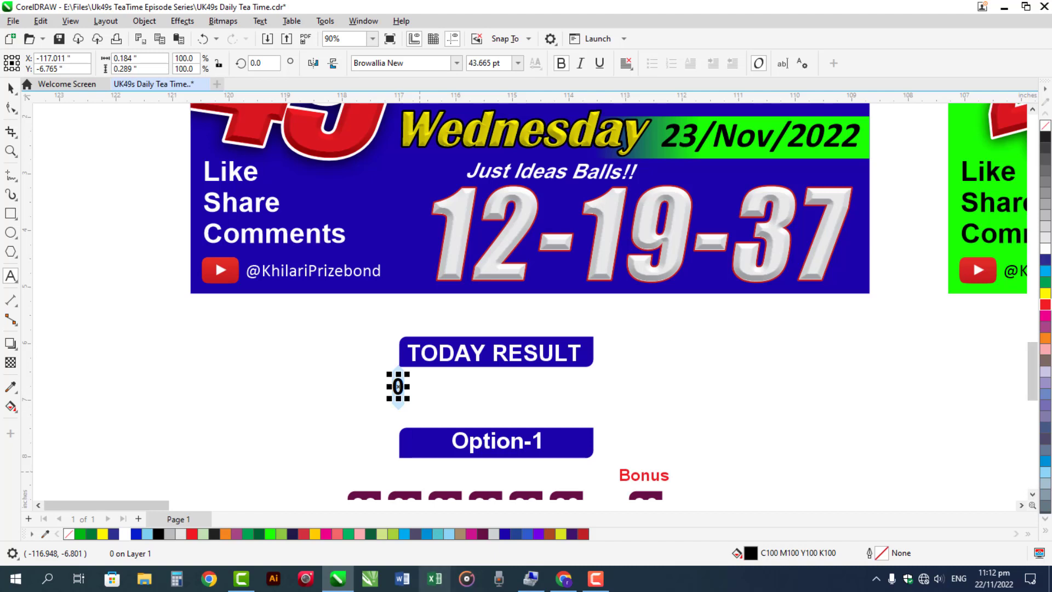
text(26-)
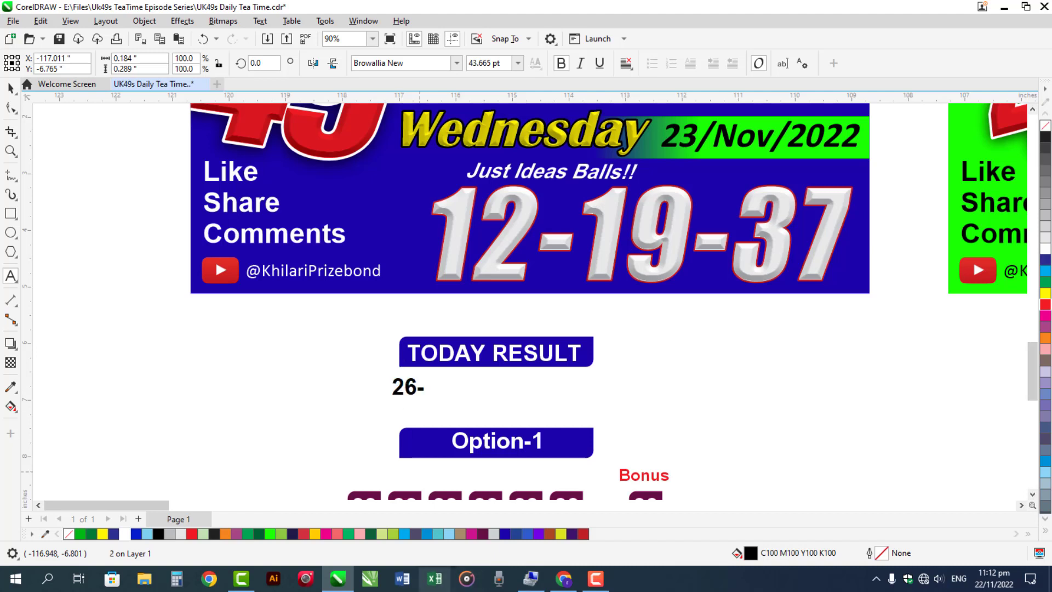
text(33-43-)
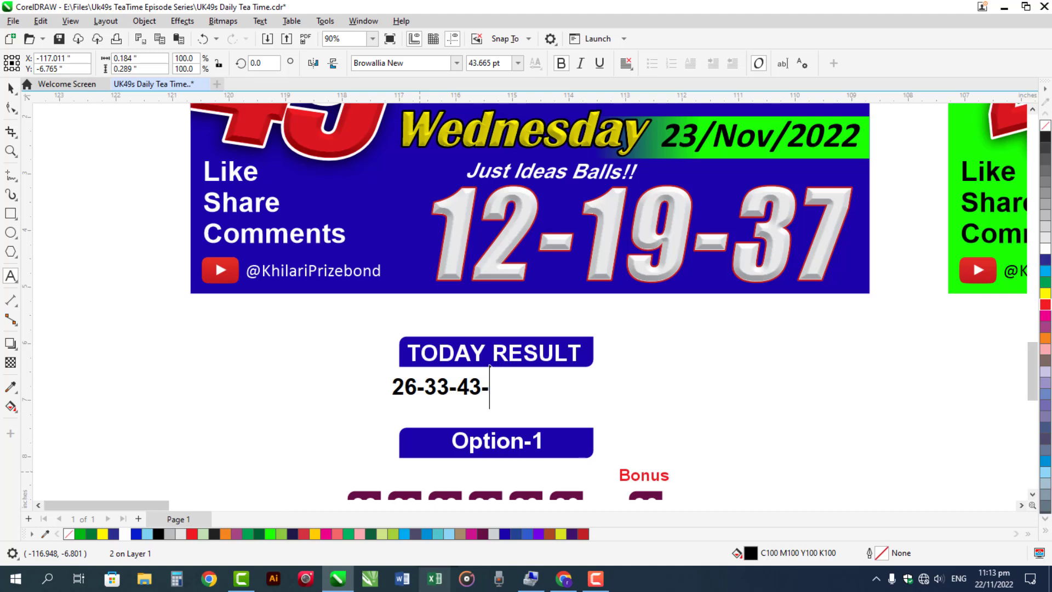
text(32-7)
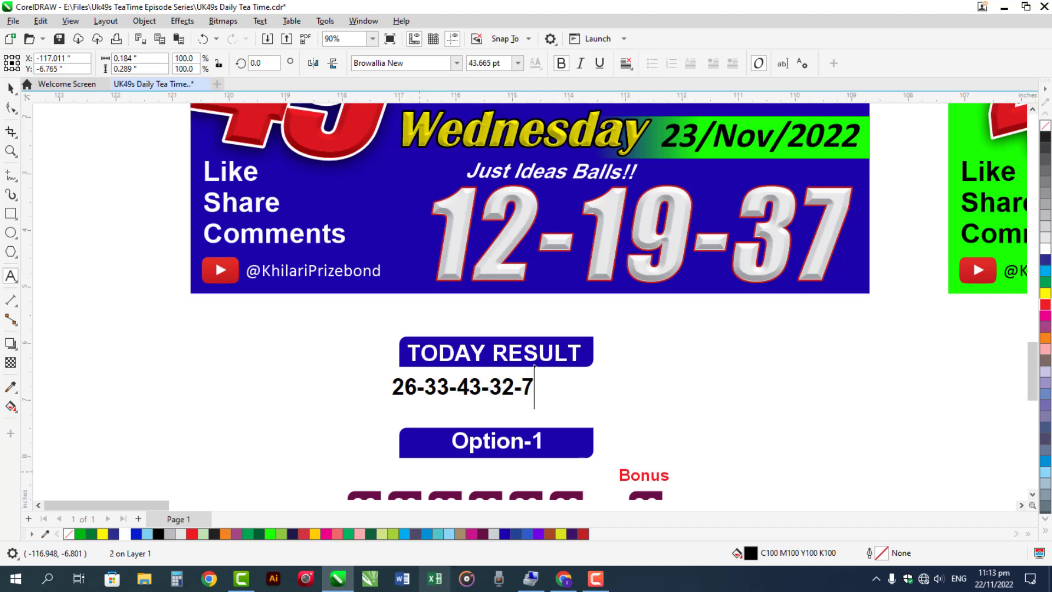
text(-47-18)
key(ctrl+space)
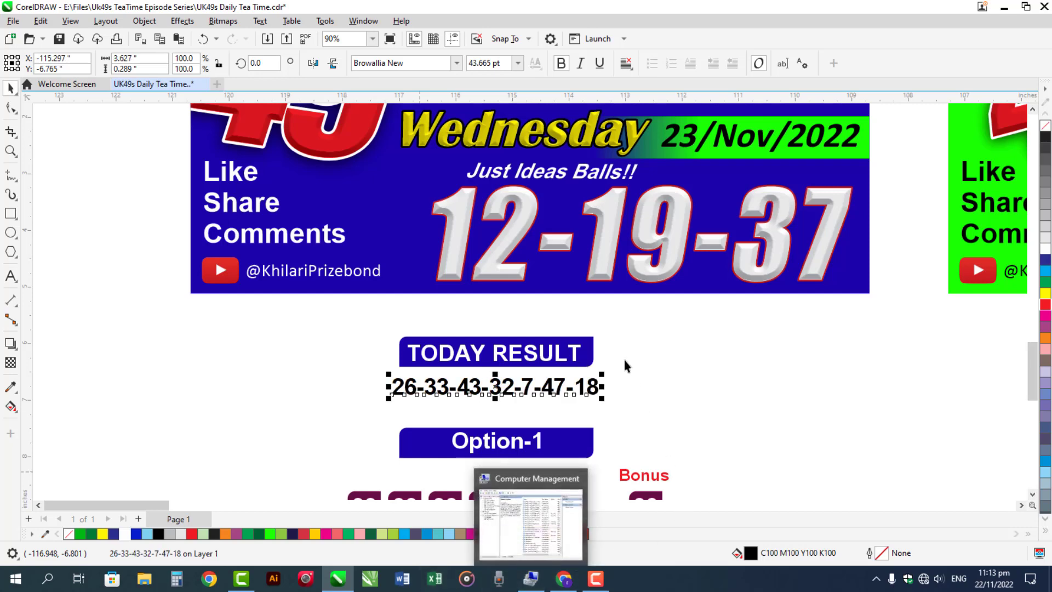
click(726, 420)
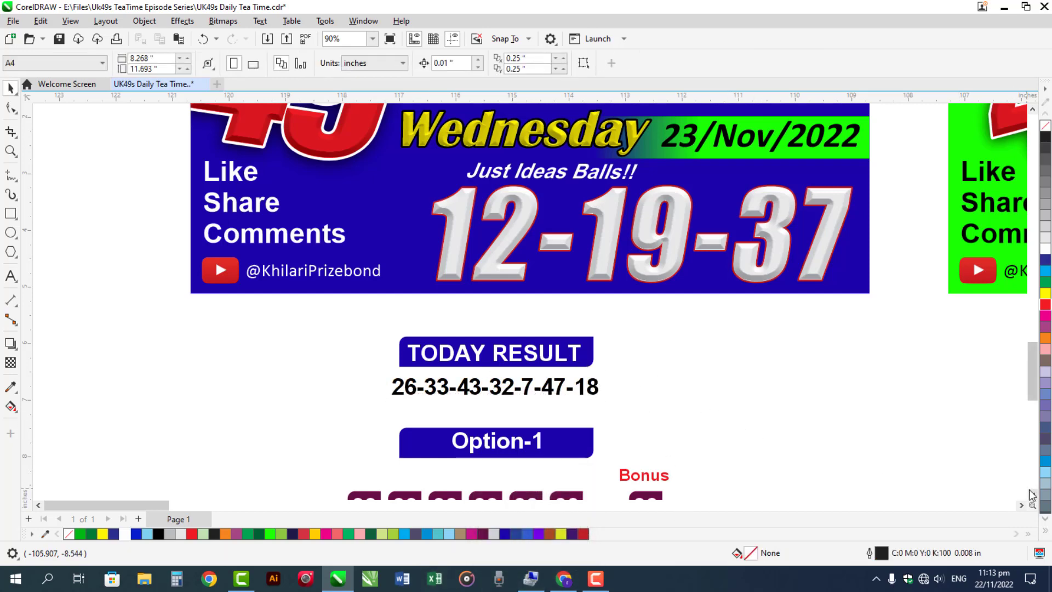
Extend the Option-1 heading text to read "Option-1 for next draw".
scroll(1033, 495, down, 3)
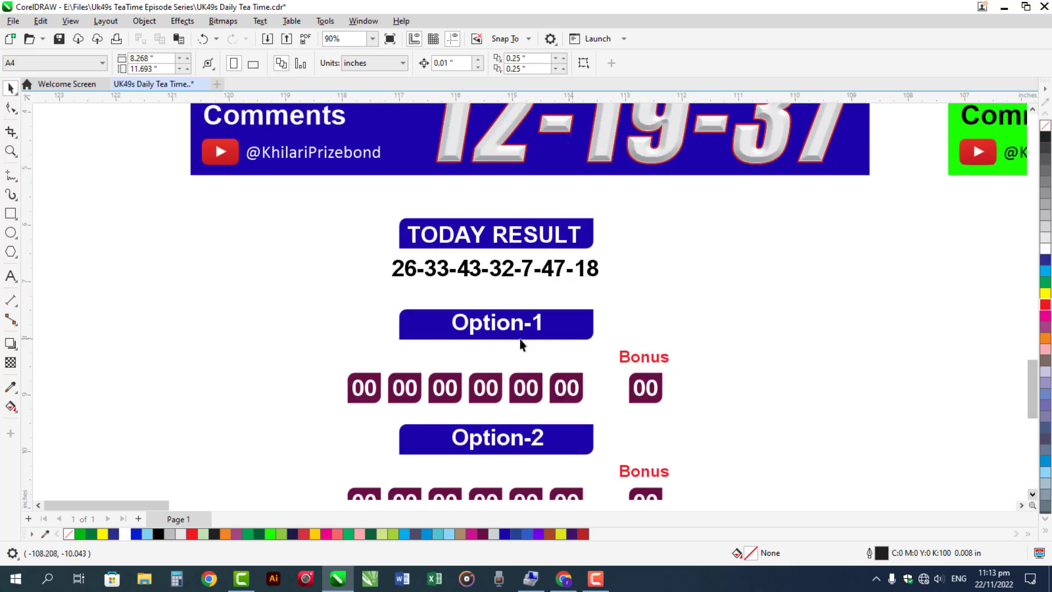
key(z)
drag(305, 205, 686, 415)
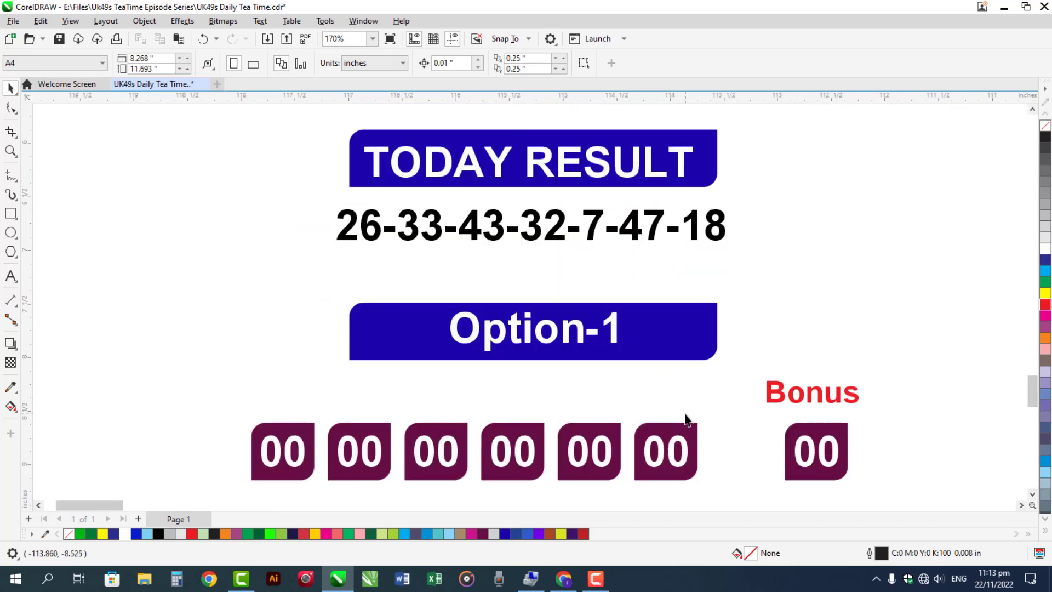
double_click(299, 467)
drag(305, 461, 256, 461)
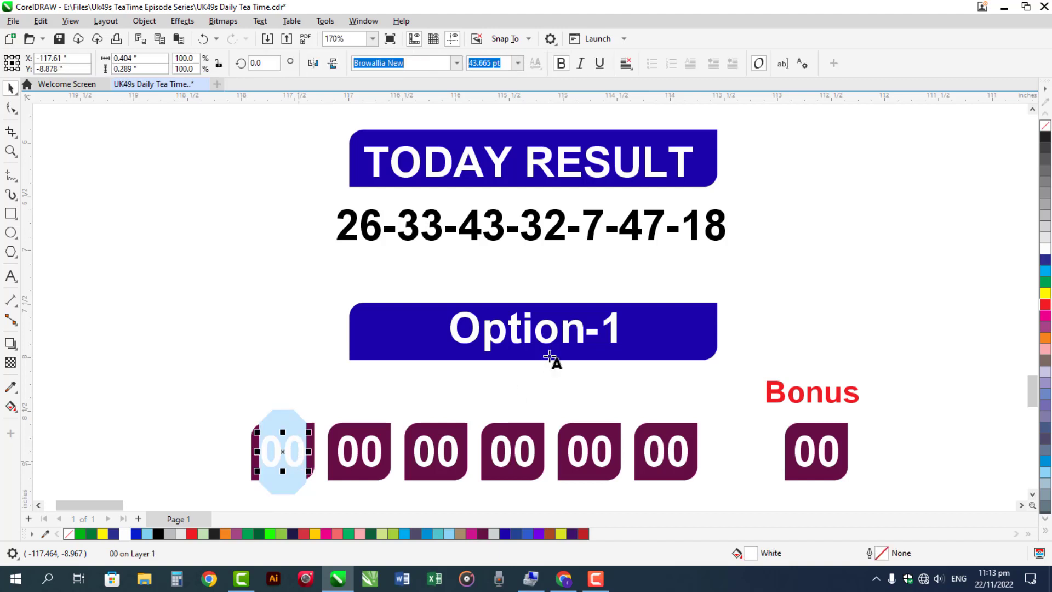
double_click(615, 329)
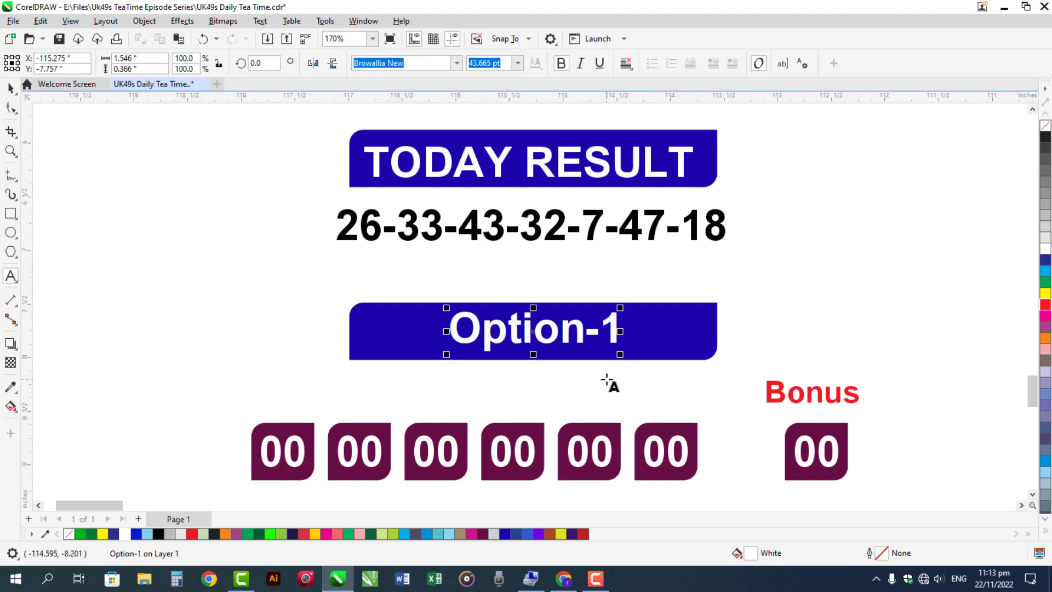
text(for r)
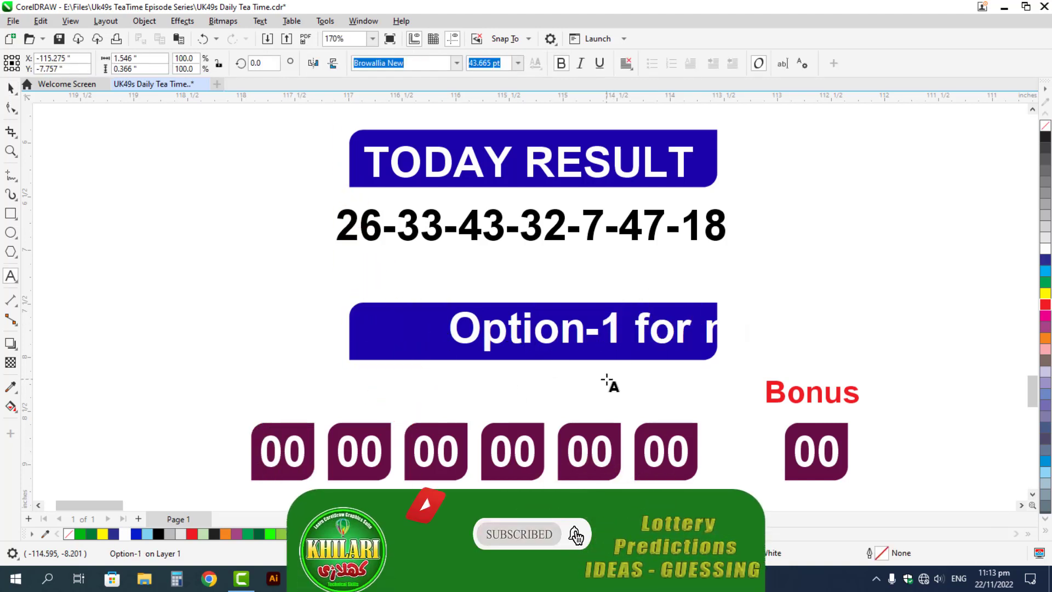
key(ctrl+space)
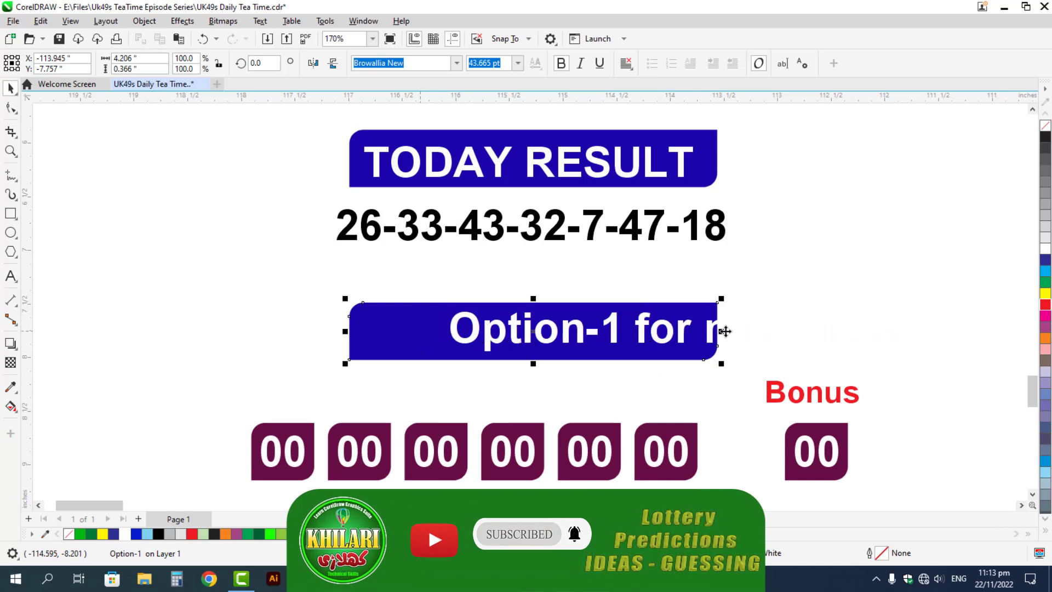
Widen the blue banner behind the Option-1 heading to about 4.8 inches and centre the heading text on it.
drag(725, 331, 872, 331)
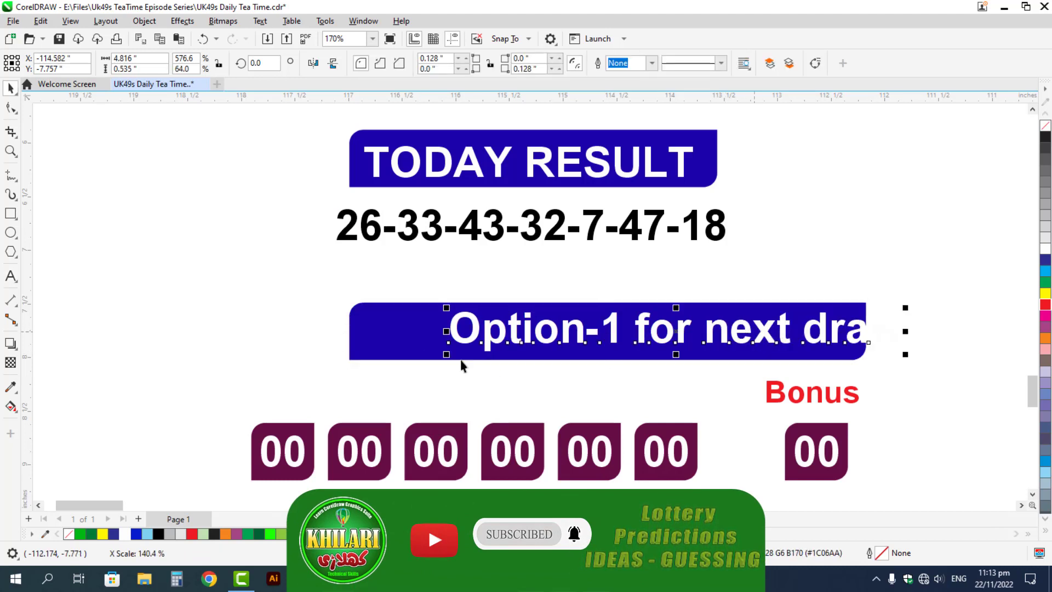
shift+click(400, 339)
key(e)
click(249, 337)
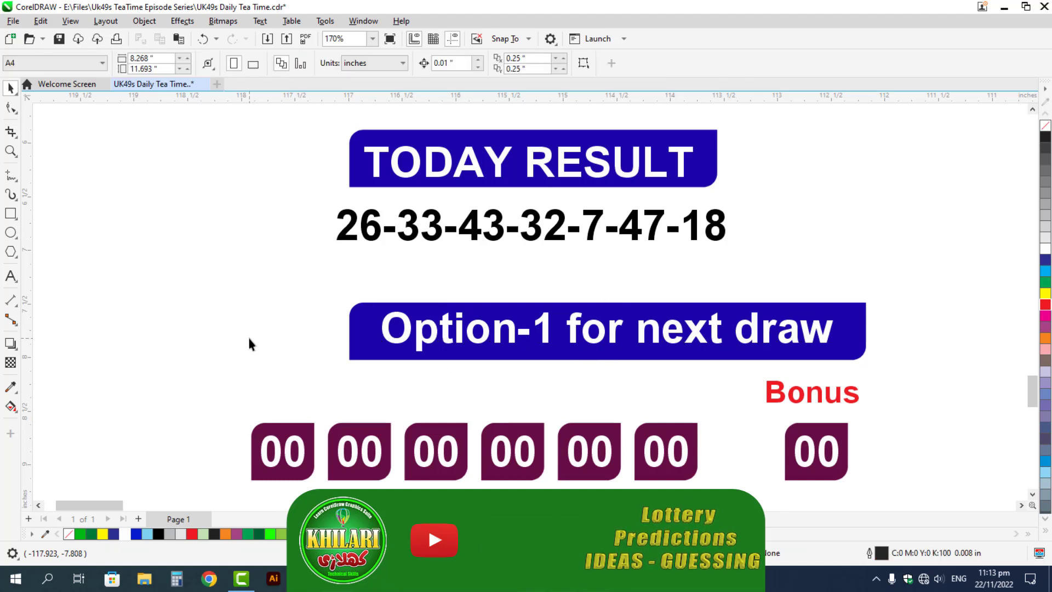
Replace the first two placeholder numbers in the Option-1 row with 44 and 25.
double_click(301, 454)
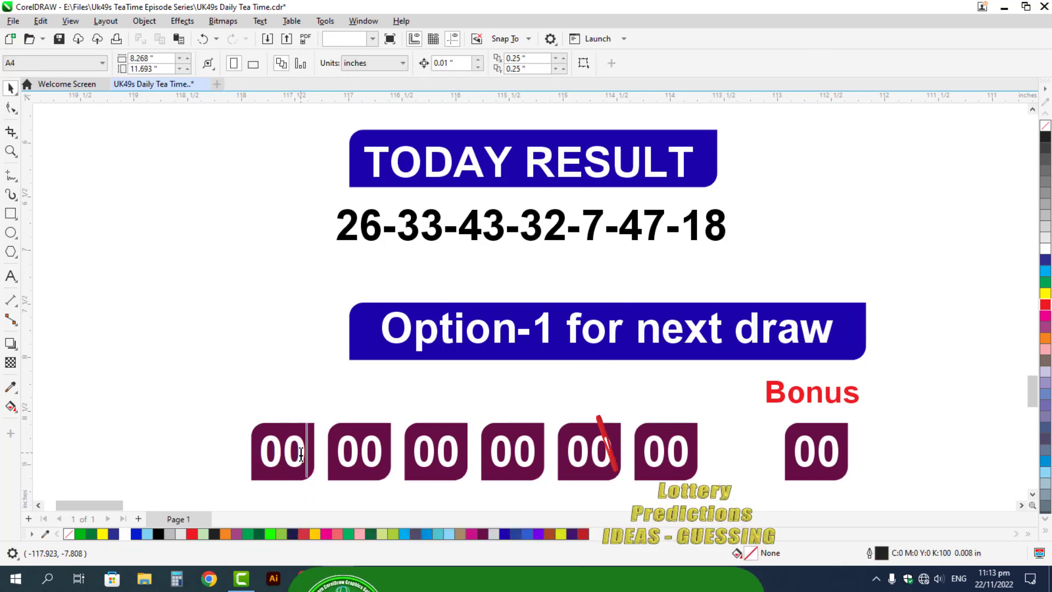
double_click(301, 454)
text(44)
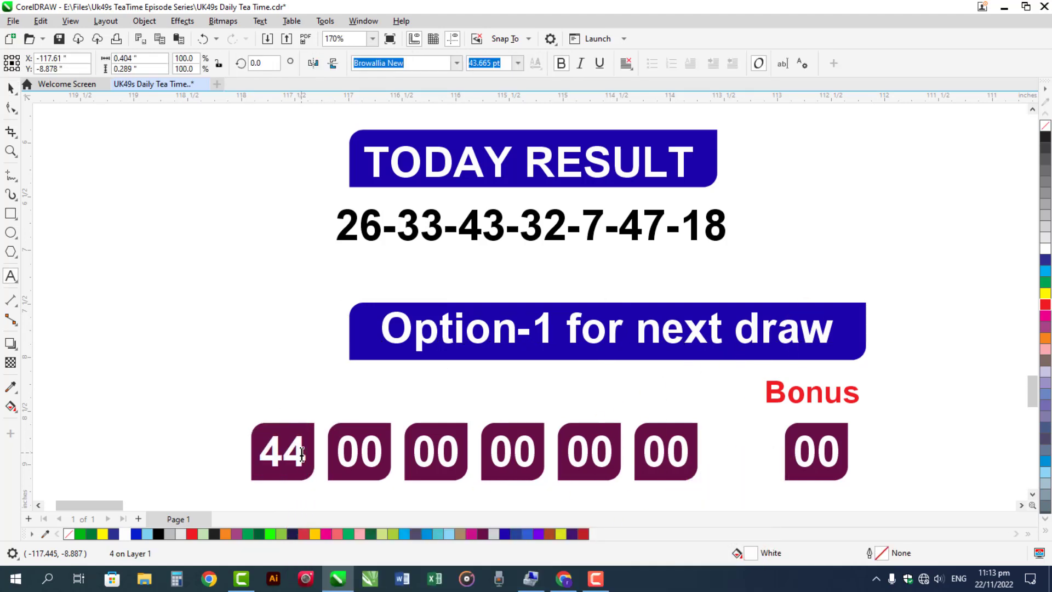
key(ctrl+space)
double_click(355, 452)
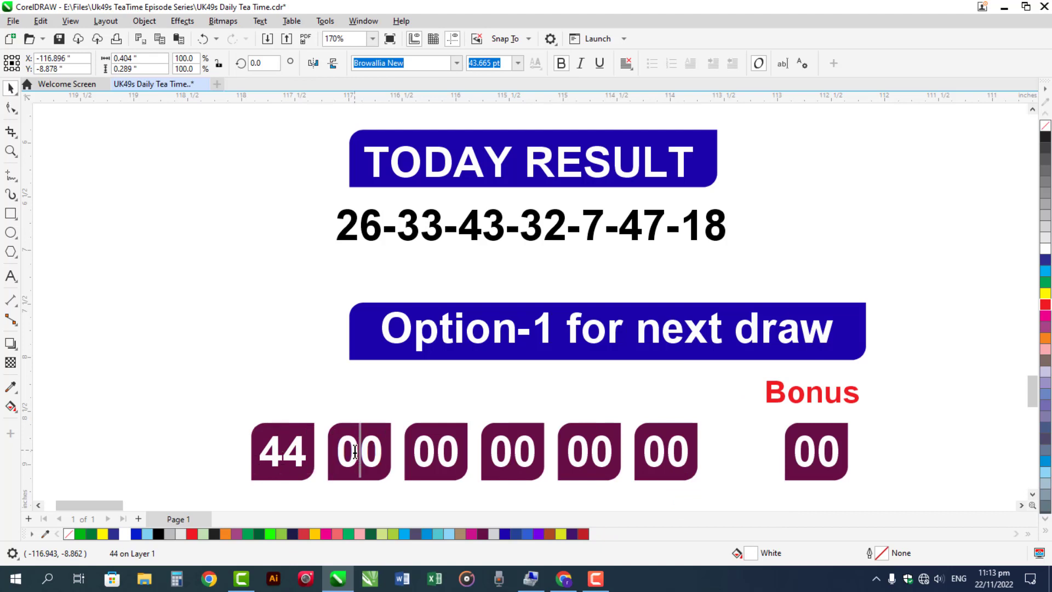
double_click(355, 451)
text(25)
key(ctrl+space)
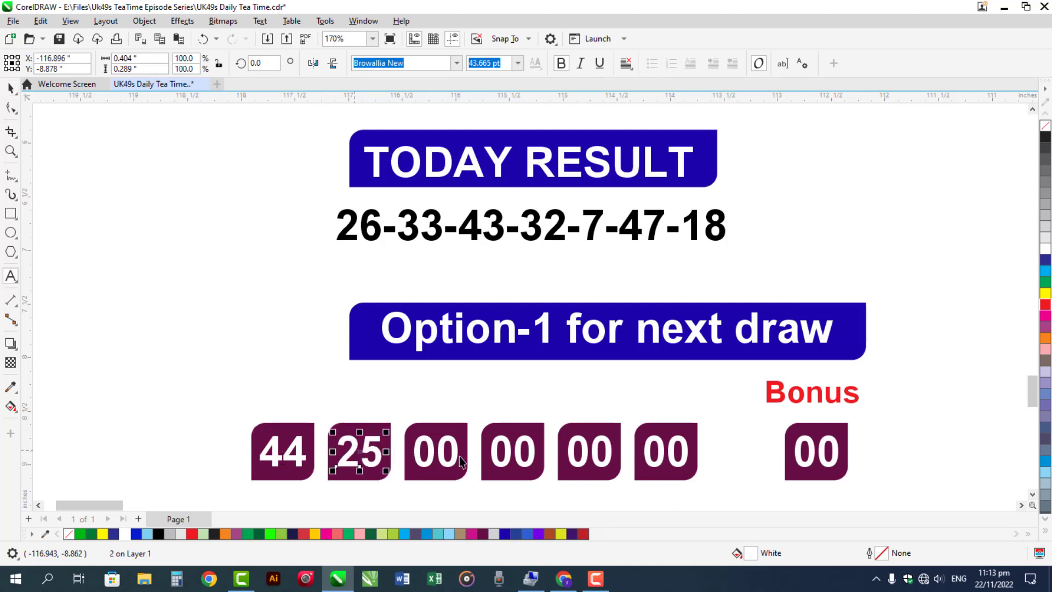
Replace the third and fourth placeholder numbers in the Option-1 row with 22 and 14.
double_click(456, 458)
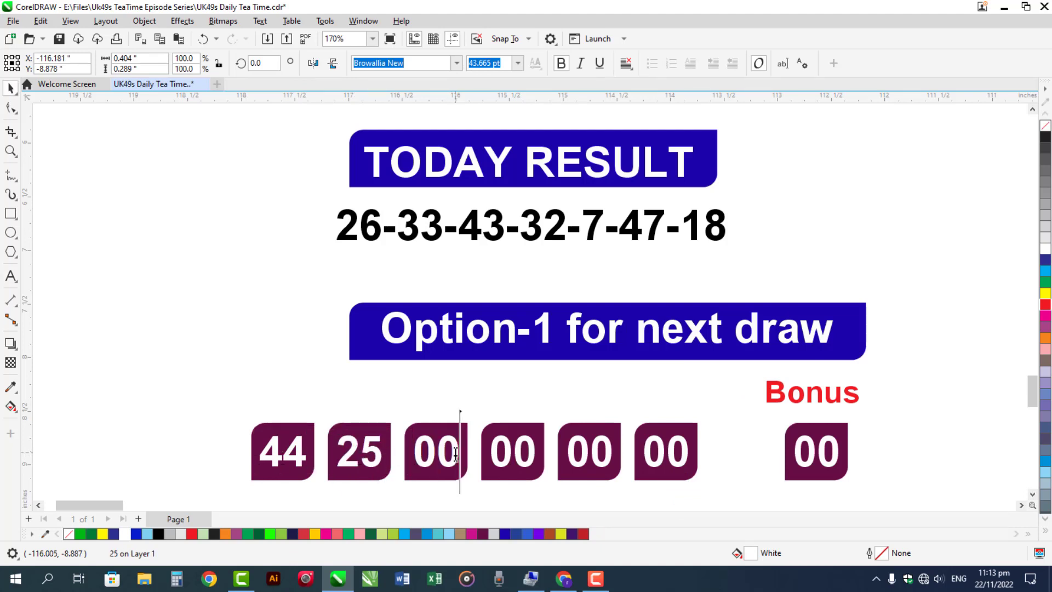
double_click(455, 458)
text(22)
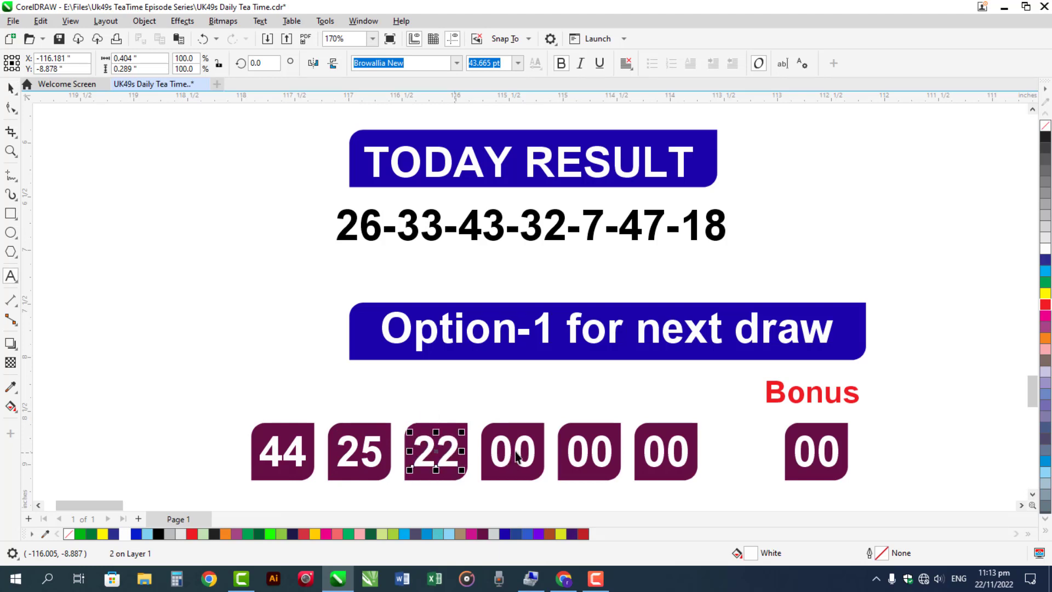
key(ctrl+space)
double_click(518, 455)
double_click(518, 455)
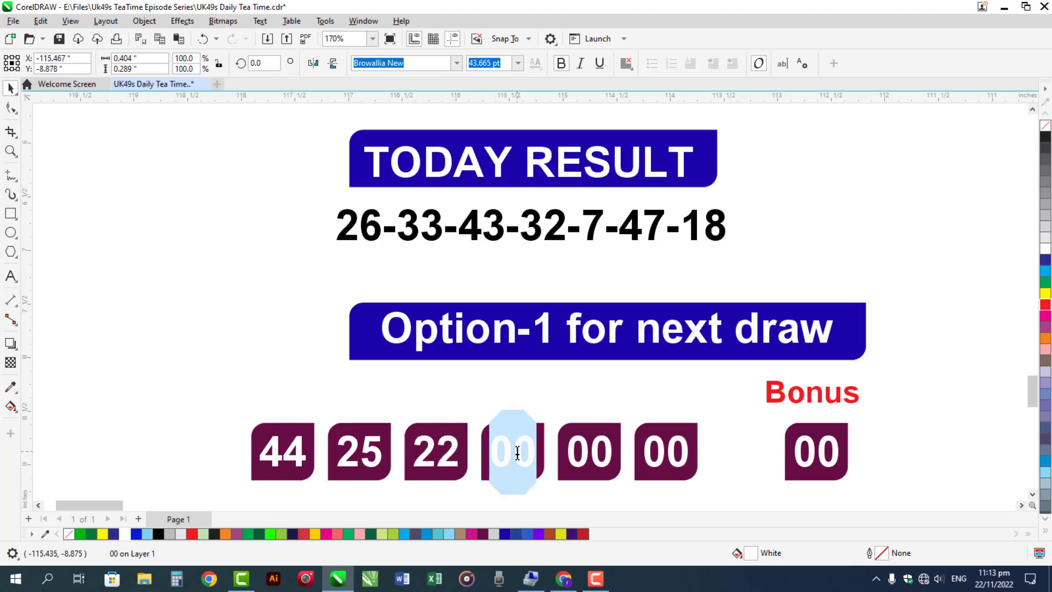
text(14)
key(ctrl+space)
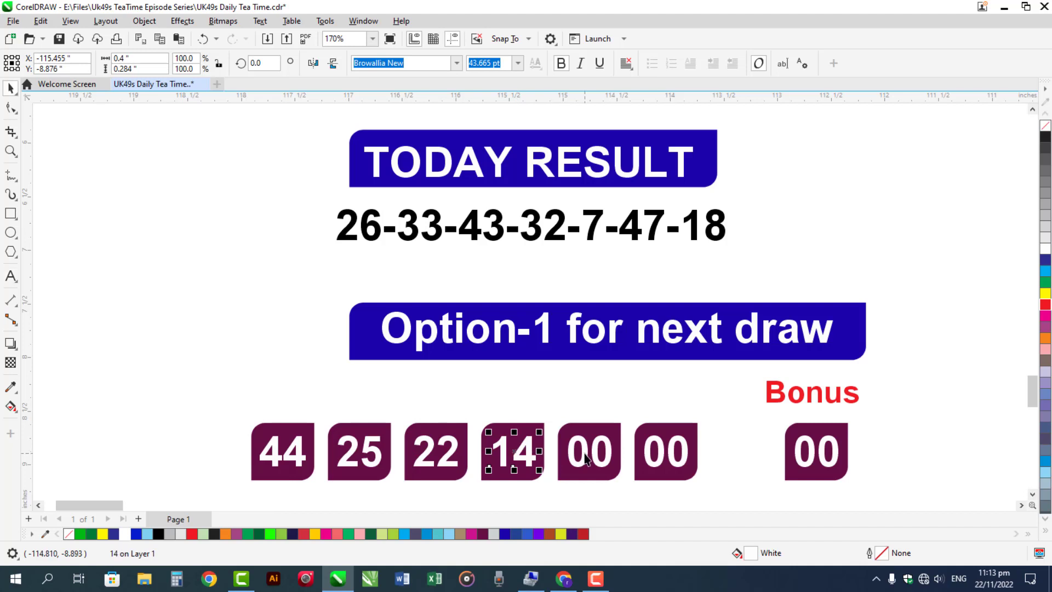
Replace the fifth placeholder number in the Option-1 row with 49.
double_click(586, 455)
double_click(586, 455)
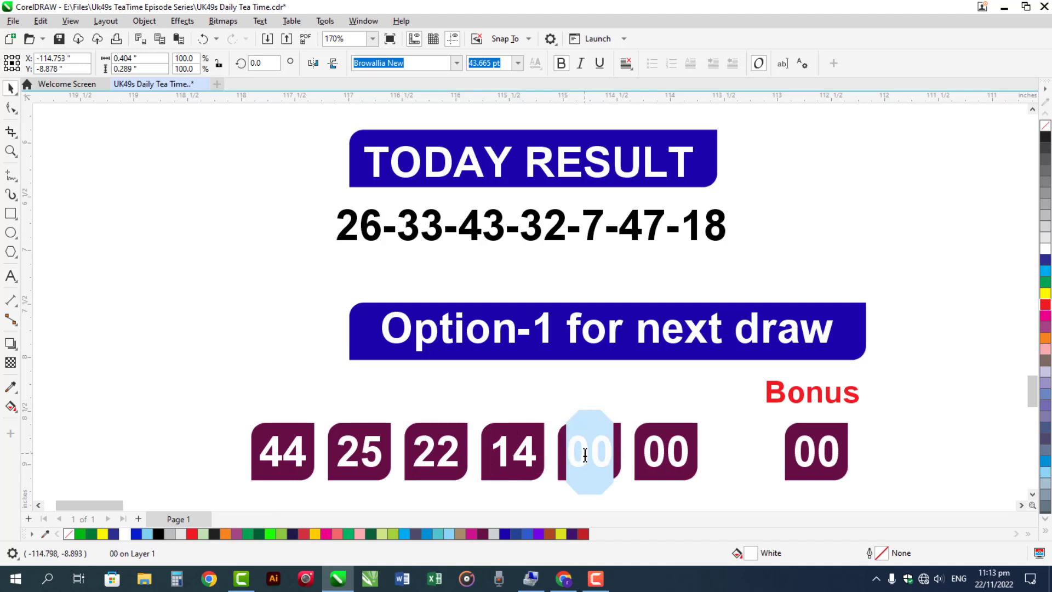
text(49)
key(ctrl+space)
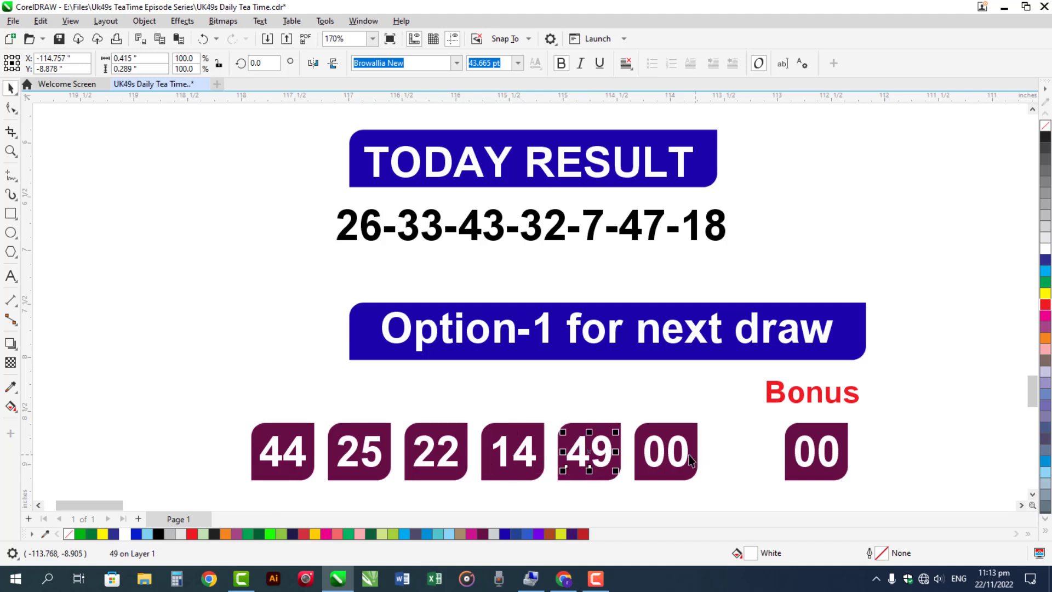
Replace the sixth placeholder number in the Option-1 row with 6 and centre it horizontally in its box.
double_click(686, 458)
double_click(687, 458)
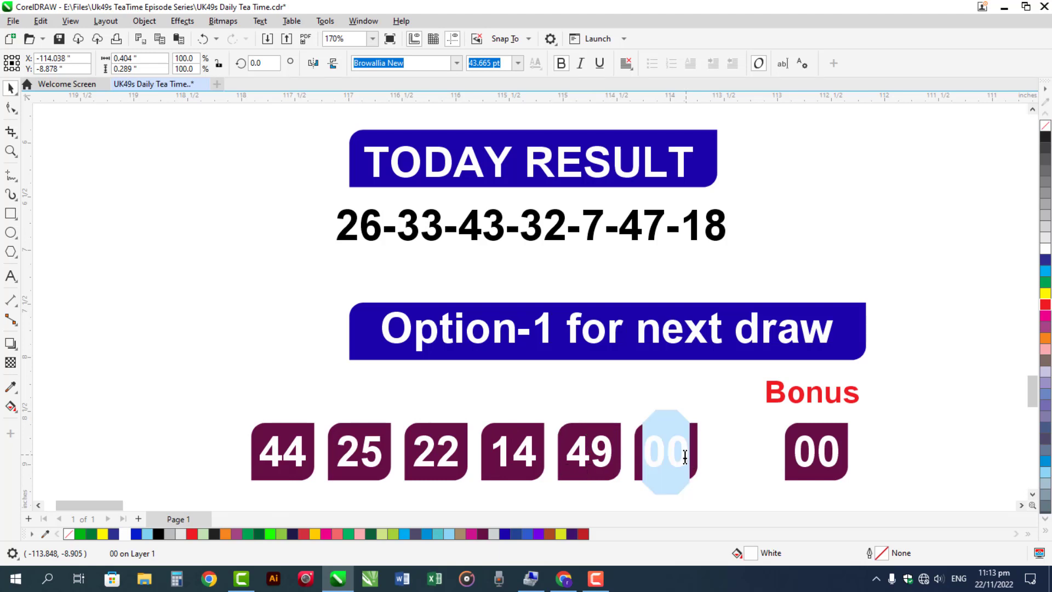
text(6)
key(ctrl+space)
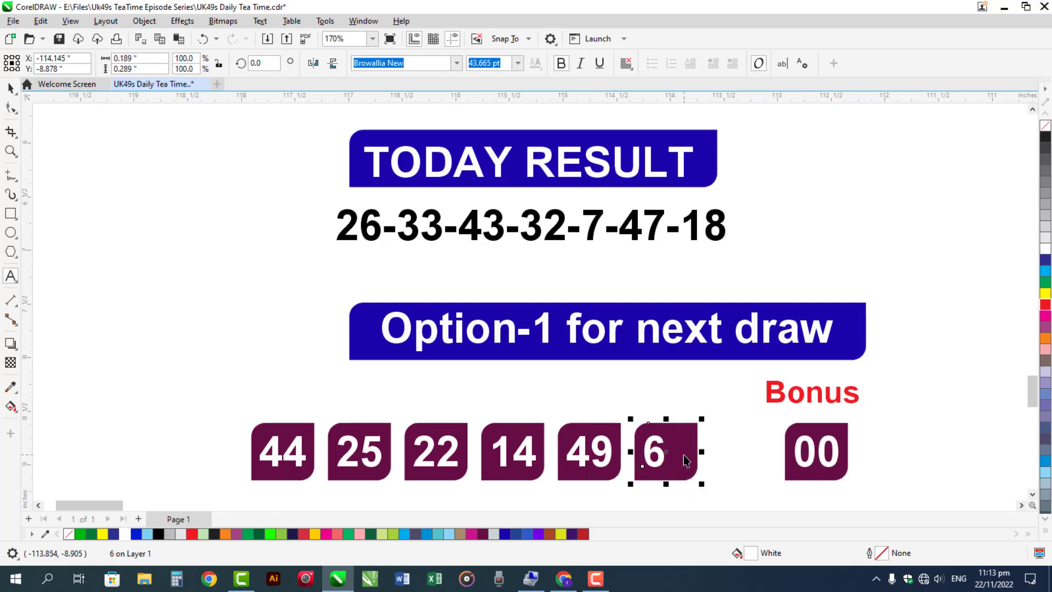
shift+click(685, 458)
key(c)
key(Escape)
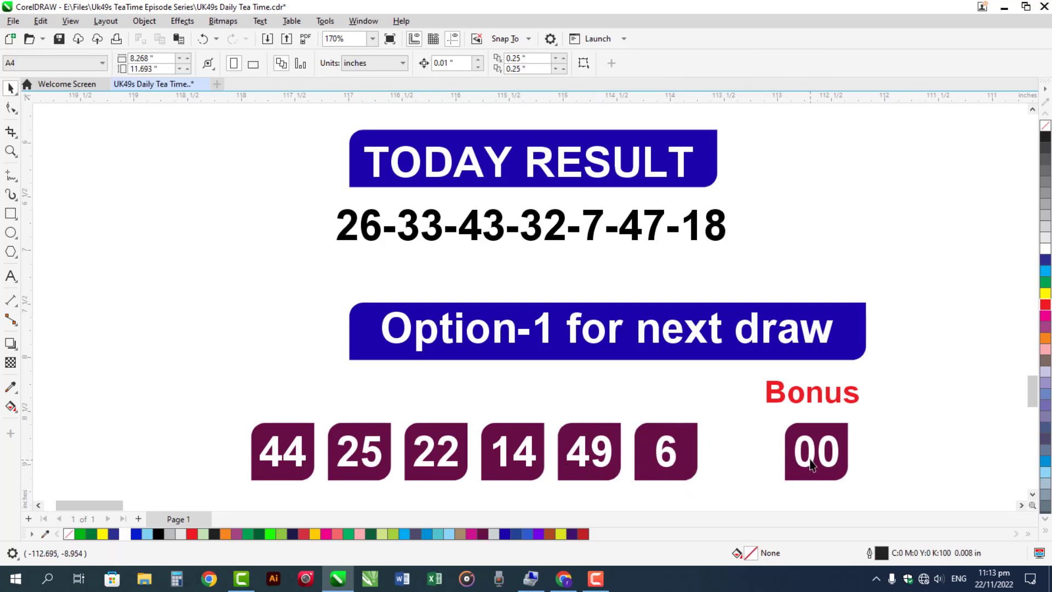
Set the Bonus number of the Option-1 row to 28.
double_click(812, 465)
double_click(813, 465)
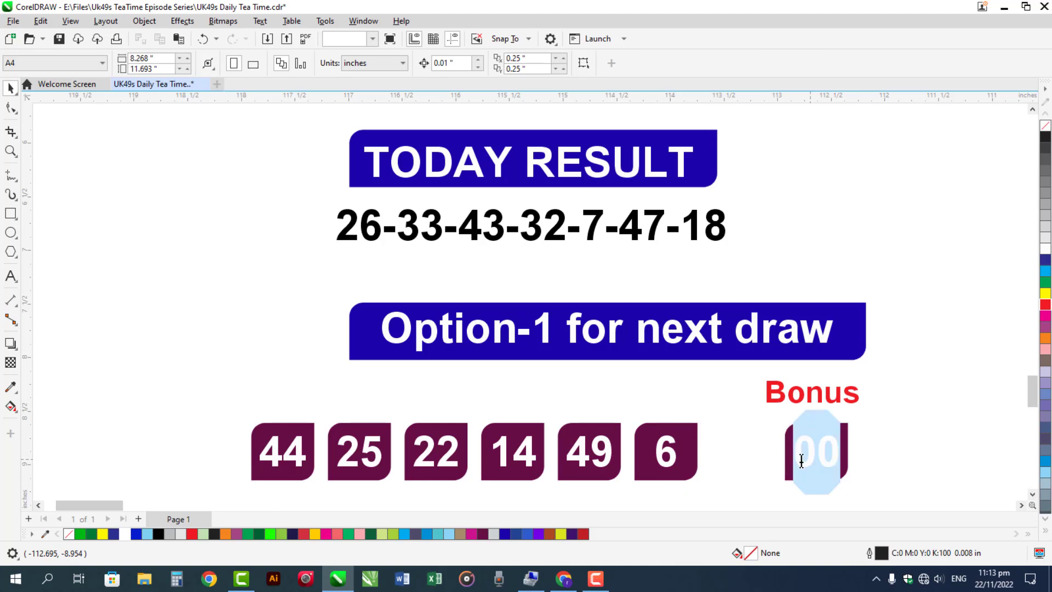
text(28)
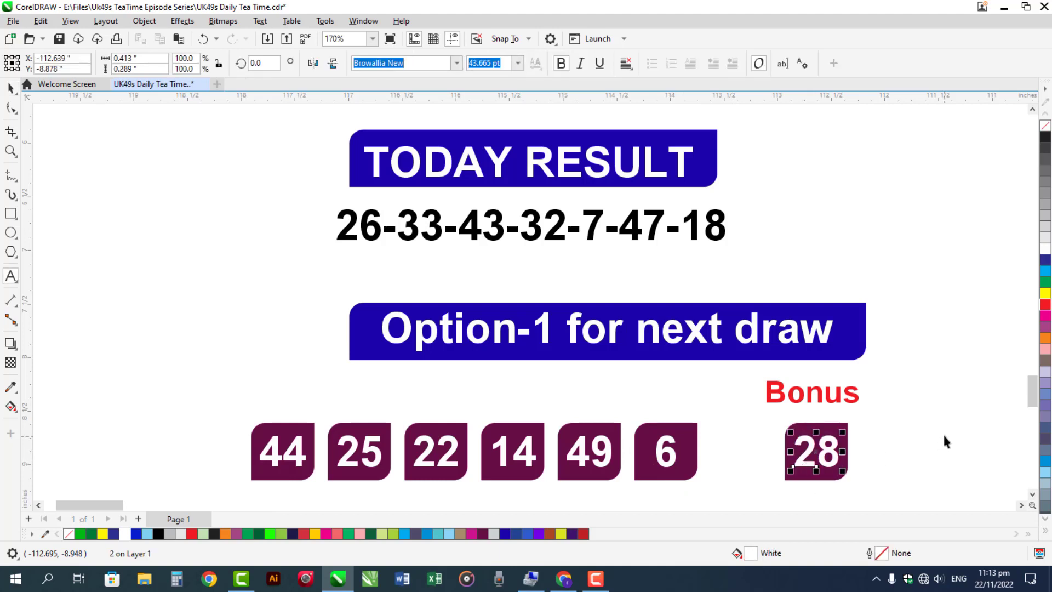
key(ctrl+space)
key(Escape)
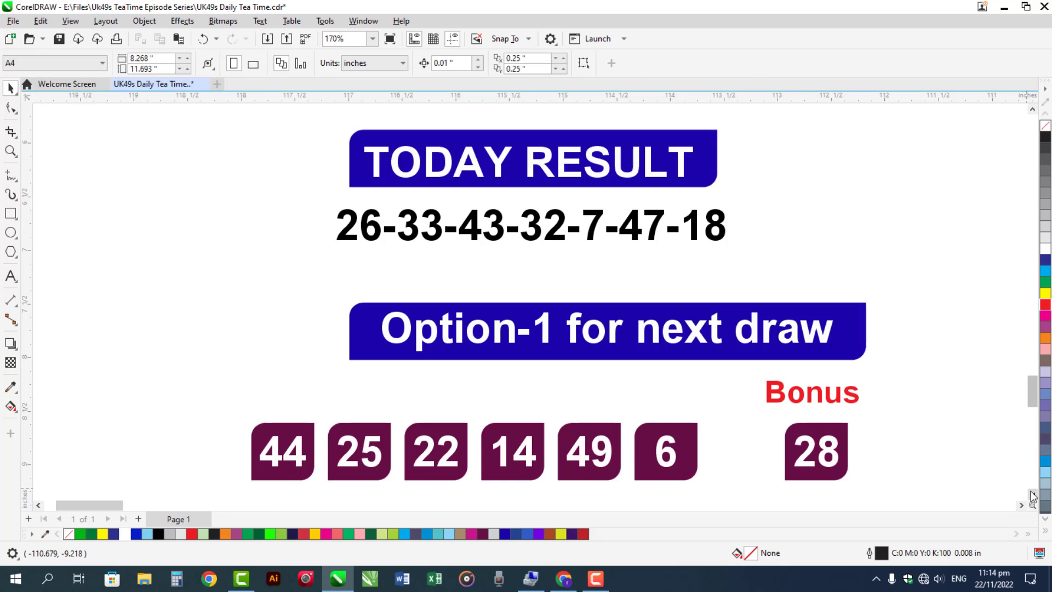
Replace the first placeholder number in the Option-2 row with 24.
click(1033, 495)
click(1033, 495)
click(1033, 495)
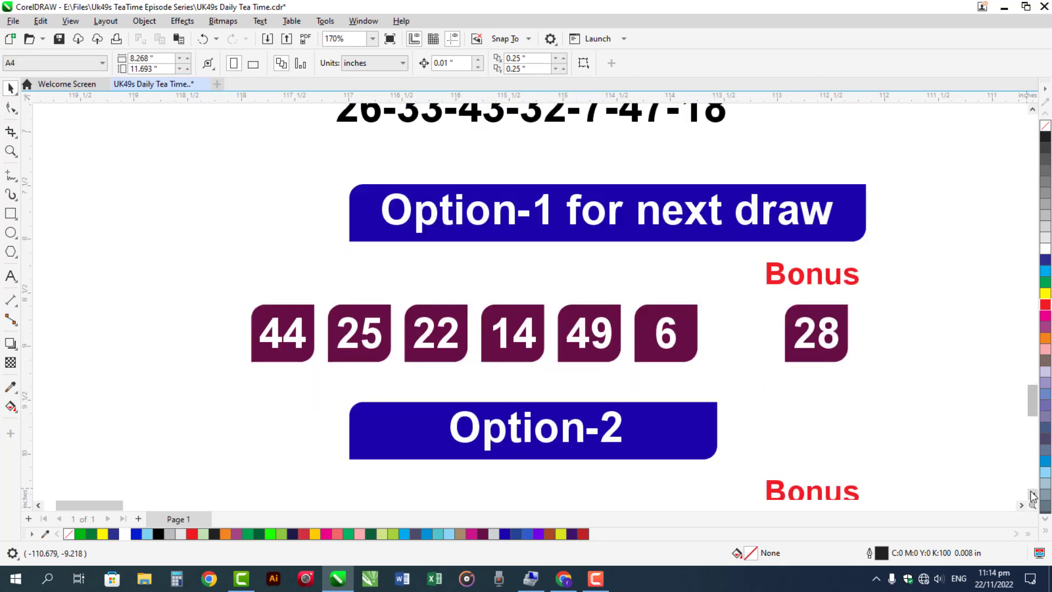
click(1033, 495)
click(1033, 495)
click(1033, 495)
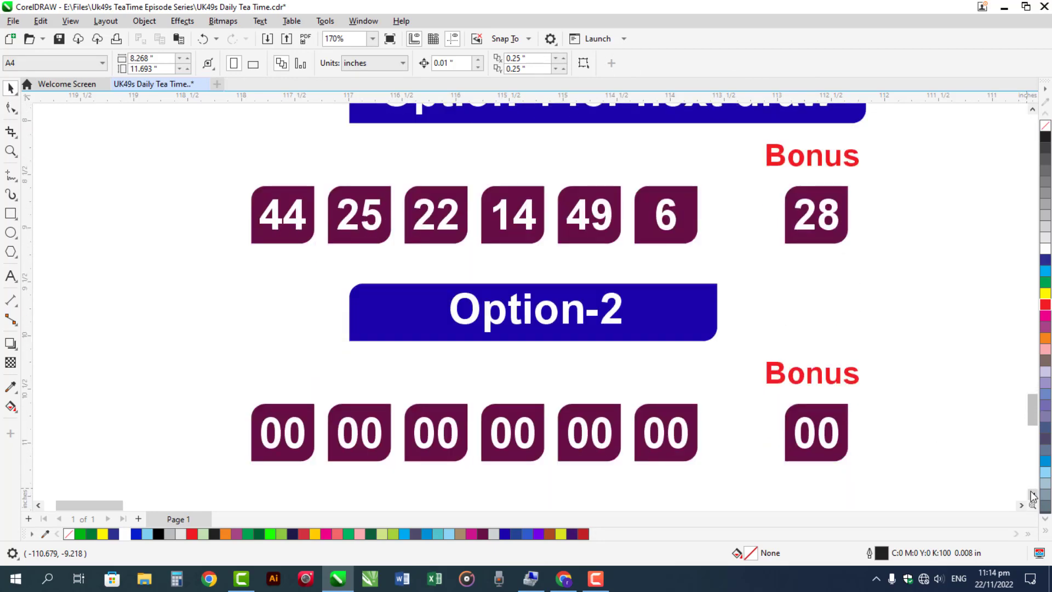
click(1033, 495)
click(1033, 495)
click(1033, 495)
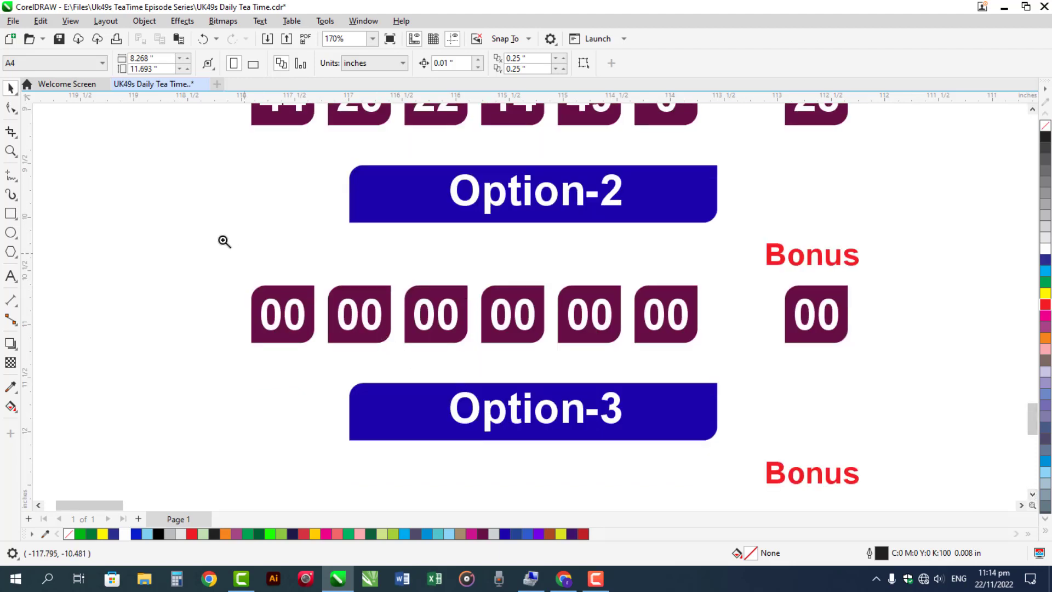
drag(198, 146, 528, 367)
double_click(425, 405)
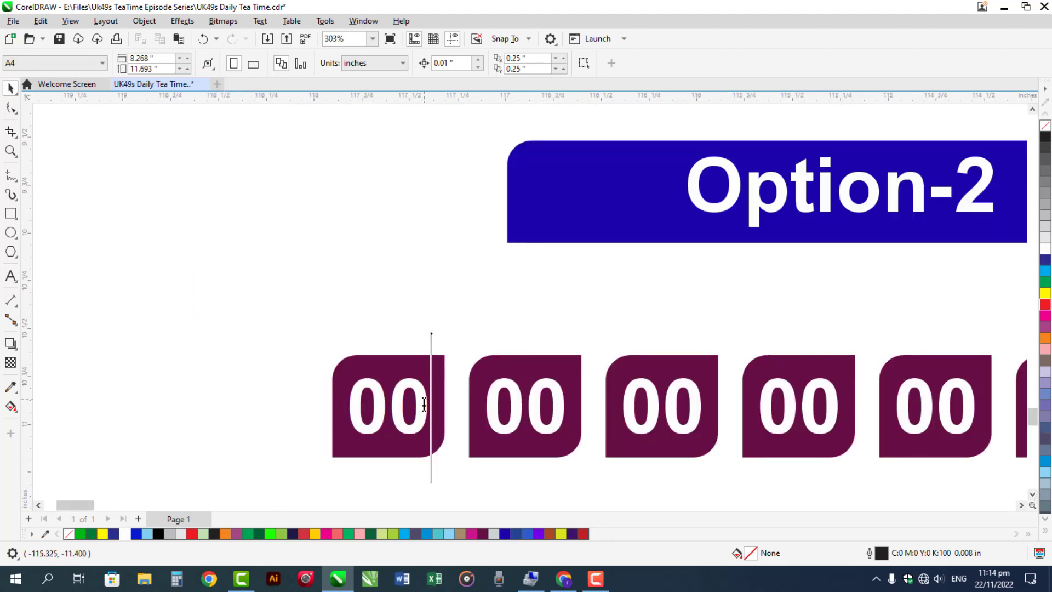
double_click(425, 405)
text(24)
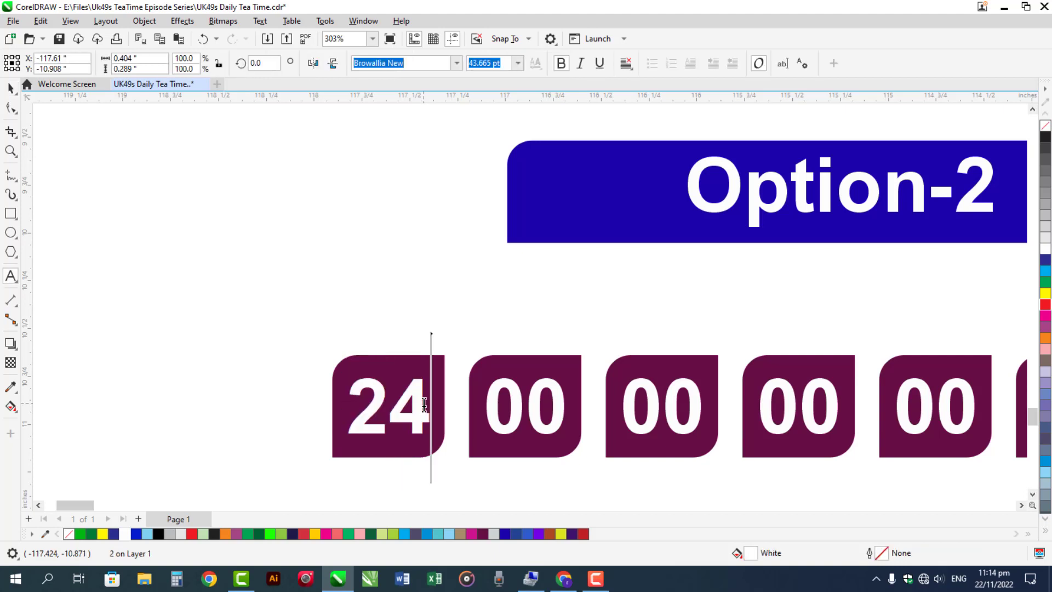
key(ctrl+space)
Replace the second placeholder number in the Option-2 row with 1 and centre it horizontally in its box.
click(535, 422)
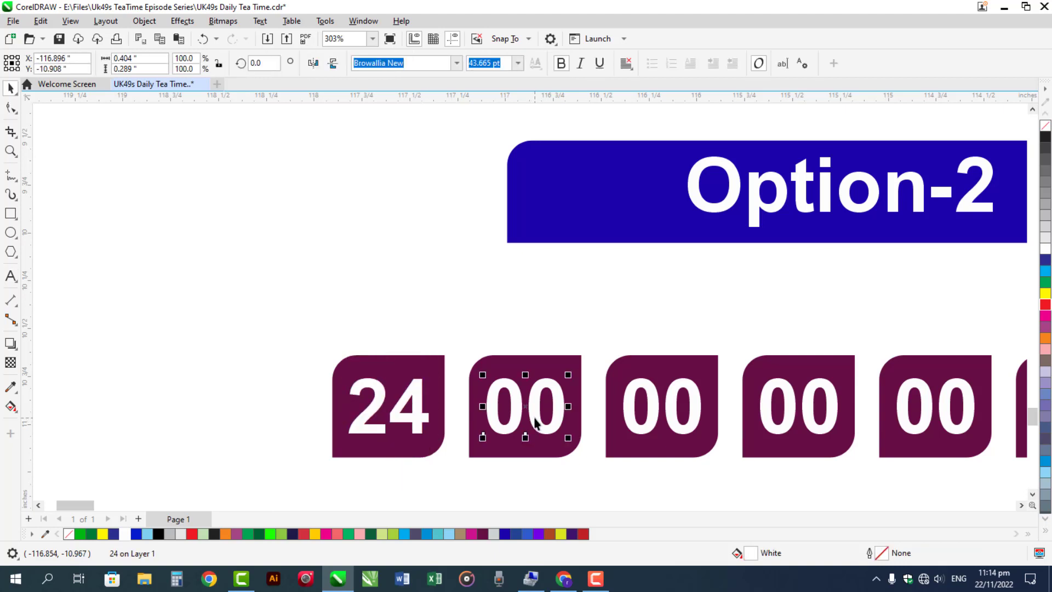
double_click(536, 421)
double_click(535, 419)
text(1)
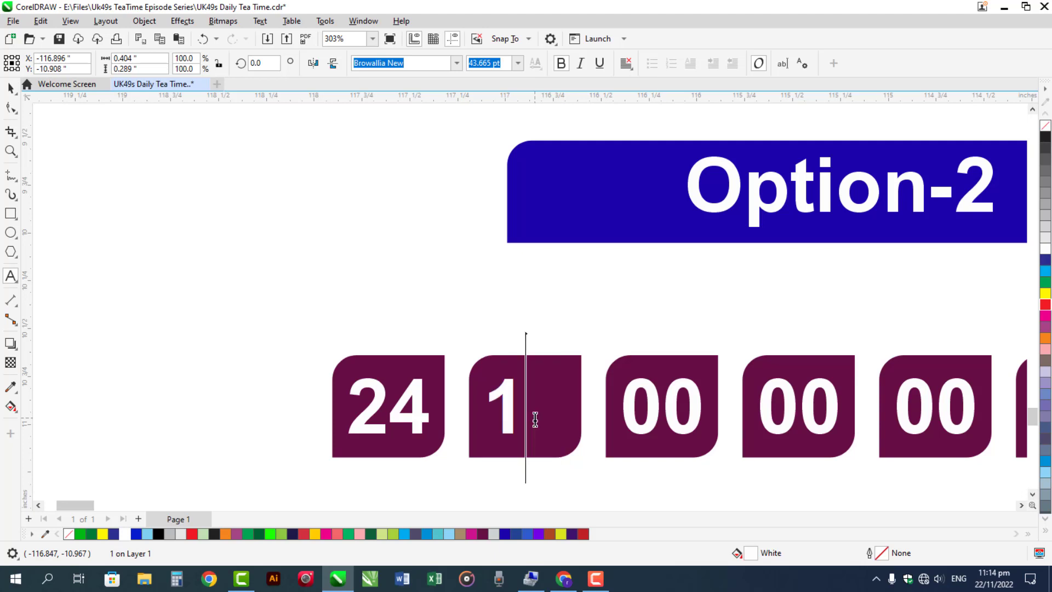
key(ctrl+space)
shift+click(534, 419)
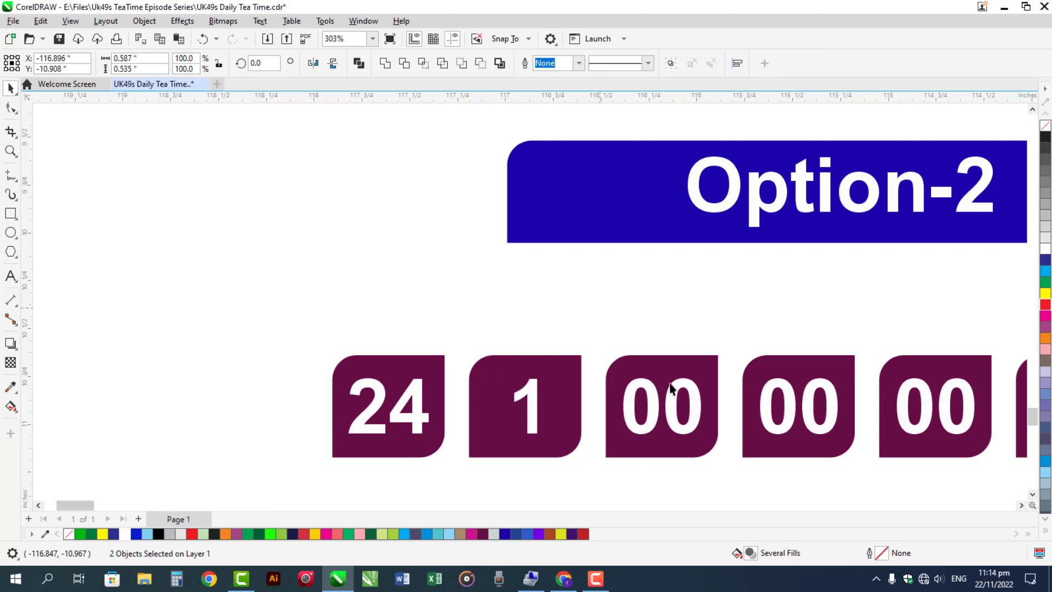
key(Escape)
Replace the third placeholder number in the Option-2 row with 18.
click(657, 405)
double_click(657, 403)
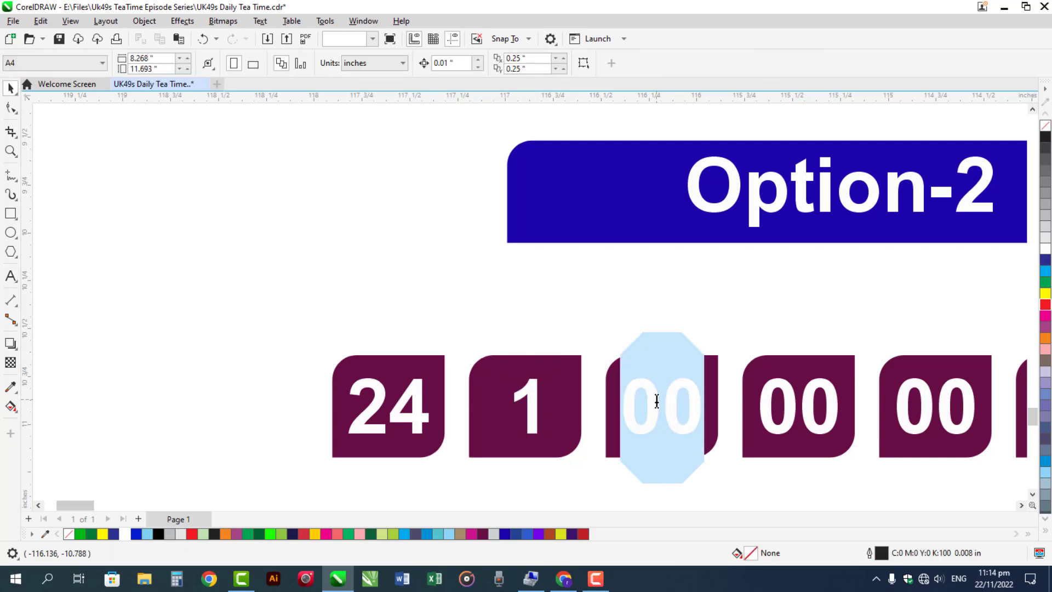
text(18)
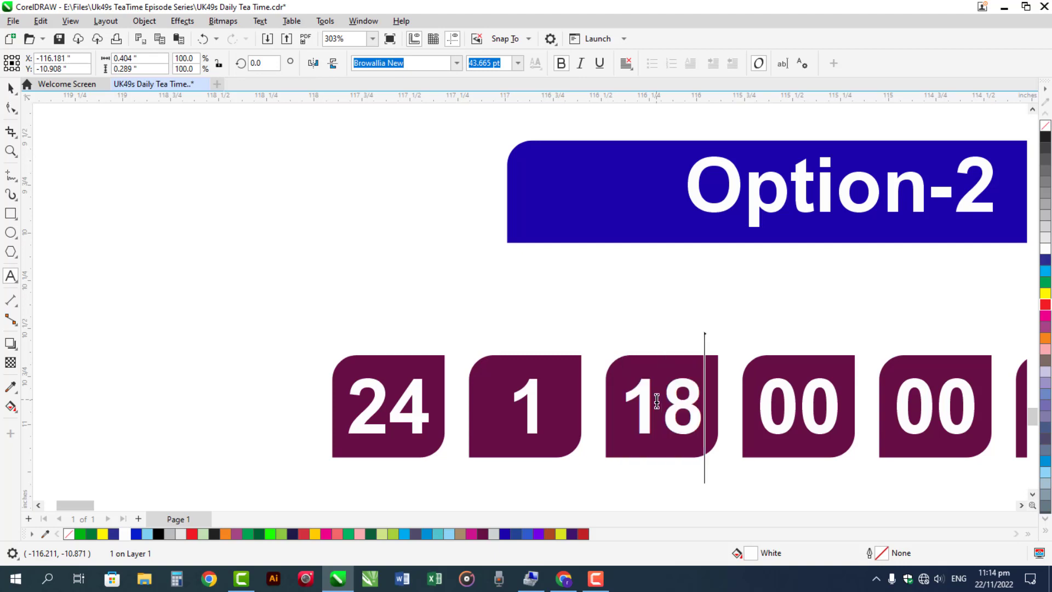
key(ctrl+space)
Replace the fourth placeholder number in the Option-2 row with 30.
click(789, 410)
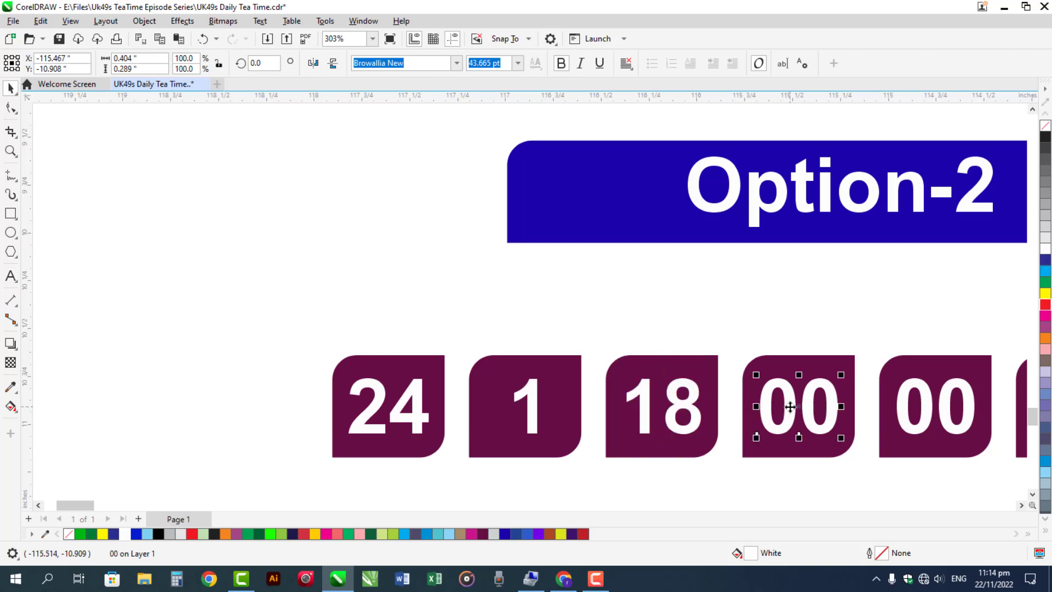
double_click(790, 411)
double_click(790, 411)
text(30)
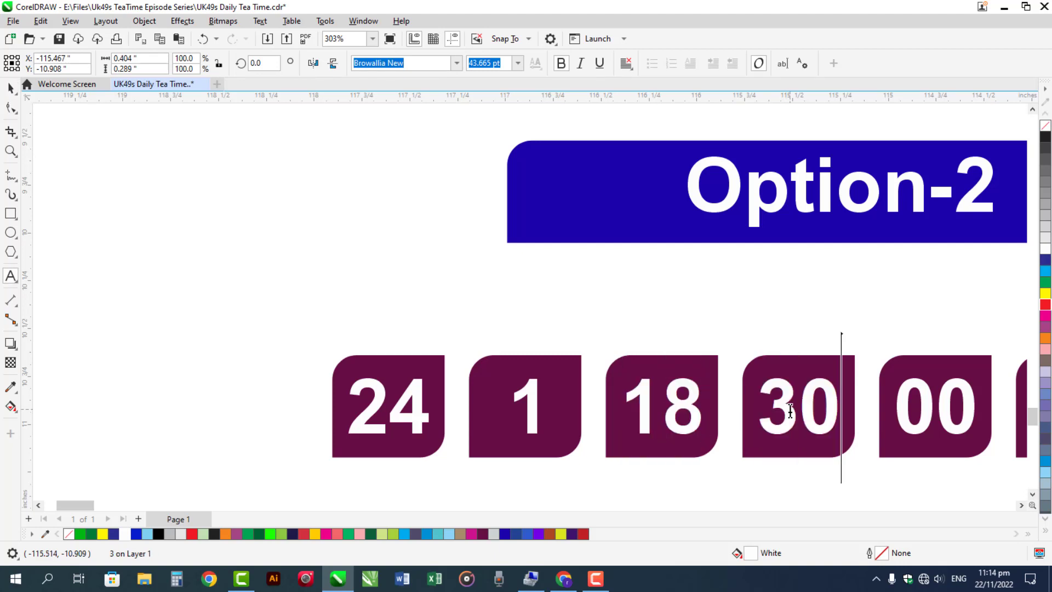
key(ctrl+space)
Replace the fifth placeholder number in the Option-2 row with 37.
click(1023, 505)
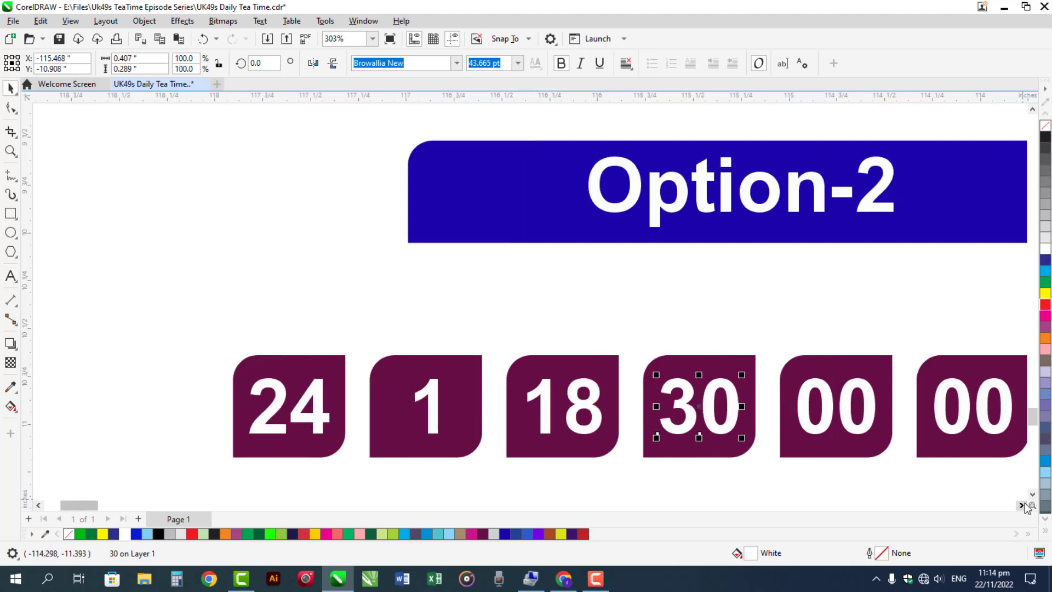
click(1022, 505)
click(1022, 505)
click(1023, 505)
click(1023, 505)
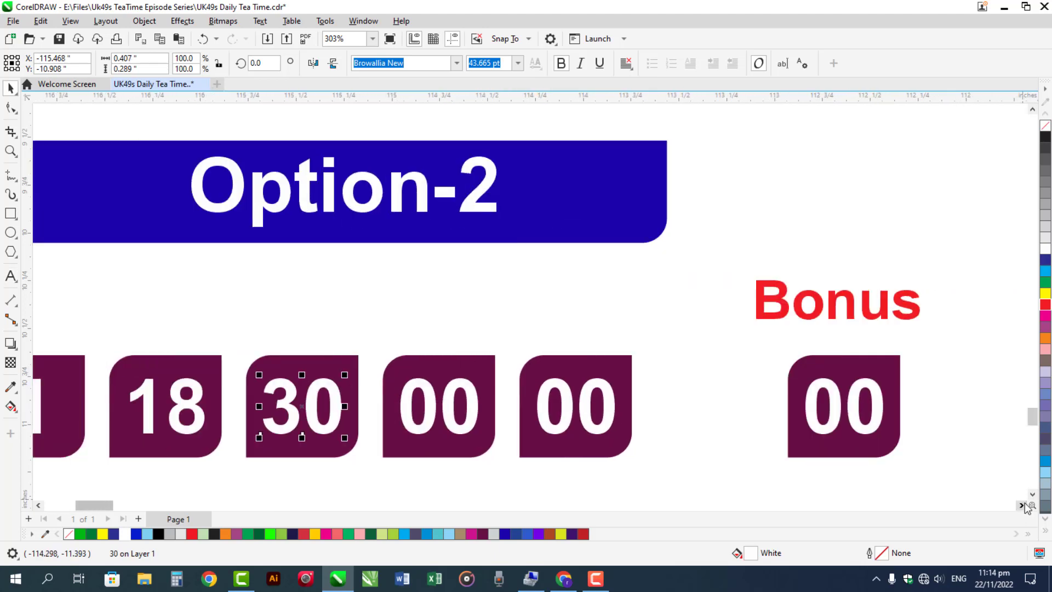
click(1023, 505)
click(1023, 505)
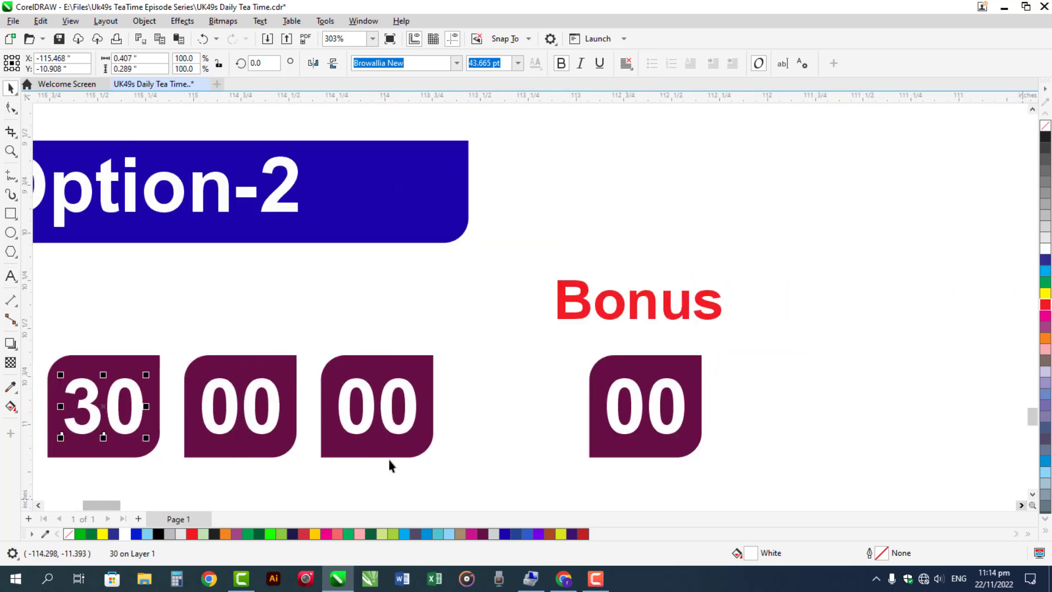
double_click(276, 415)
double_click(275, 413)
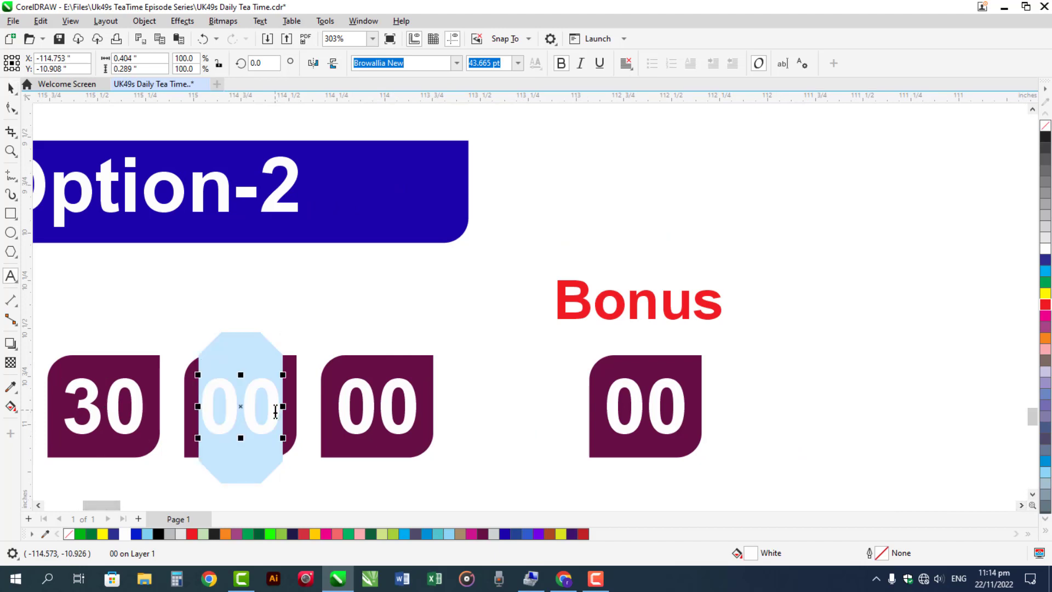
text(37)
key(ctrl+space)
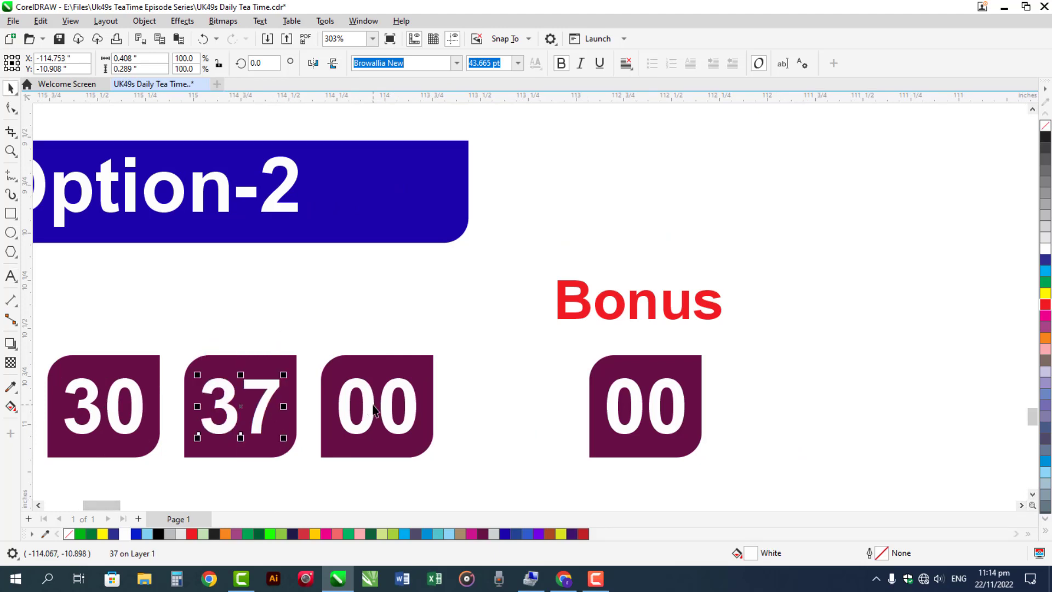
Replace the sixth placeholder number in the Option-2 row with 40.
double_click(373, 410)
double_click(373, 408)
text(4)
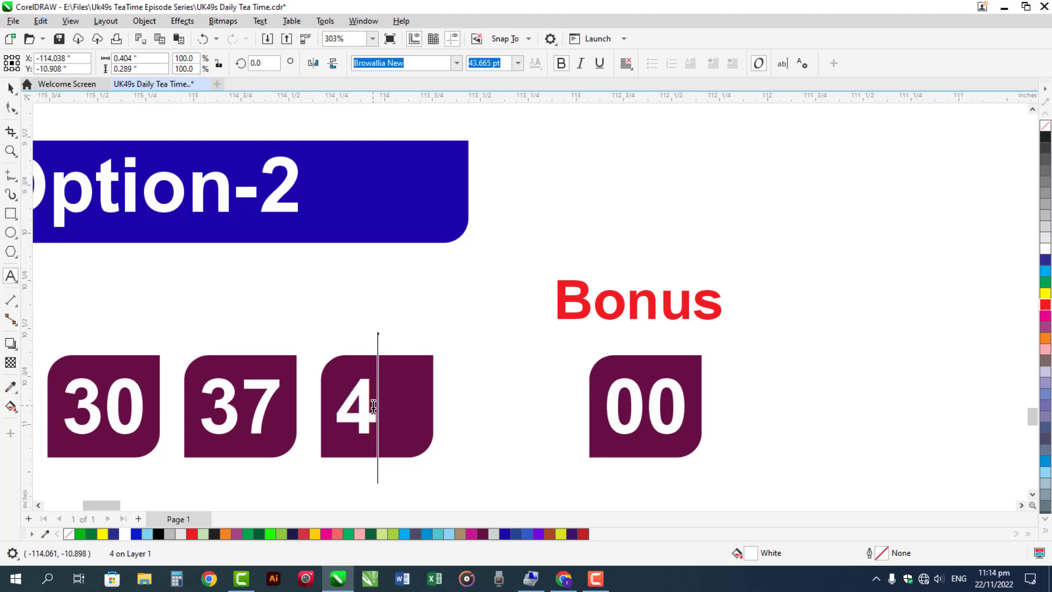
text(0)
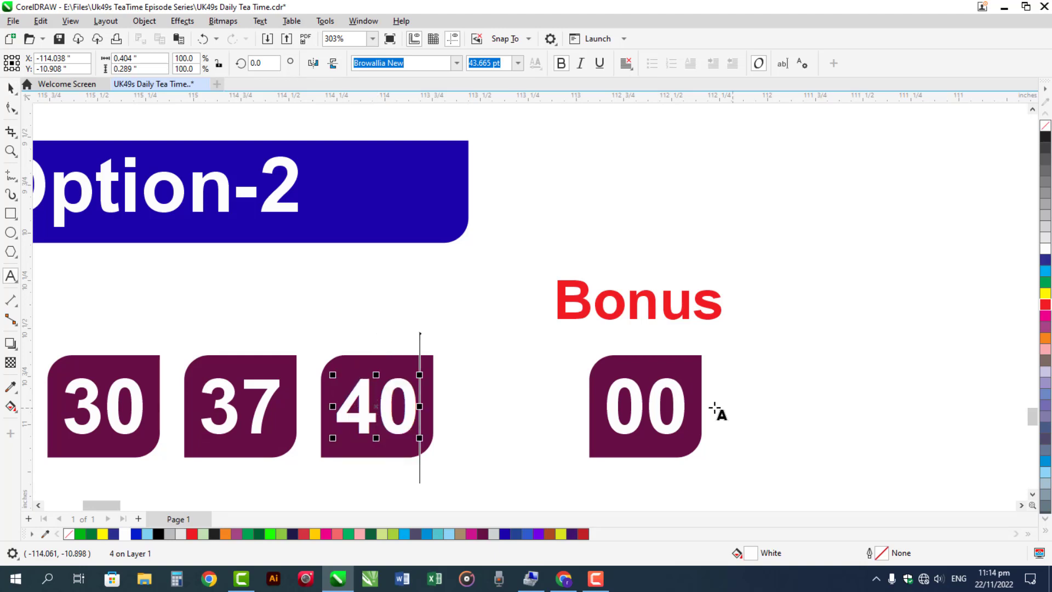
Set the Bonus number of the Option-2 row to 45.
click(685, 411)
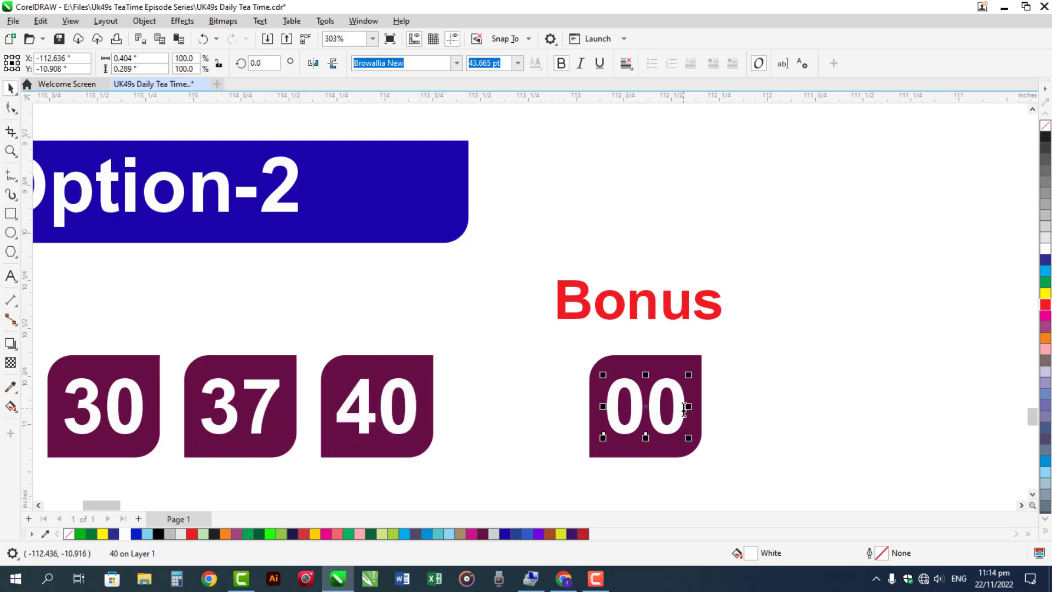
double_click(684, 410)
text(45)
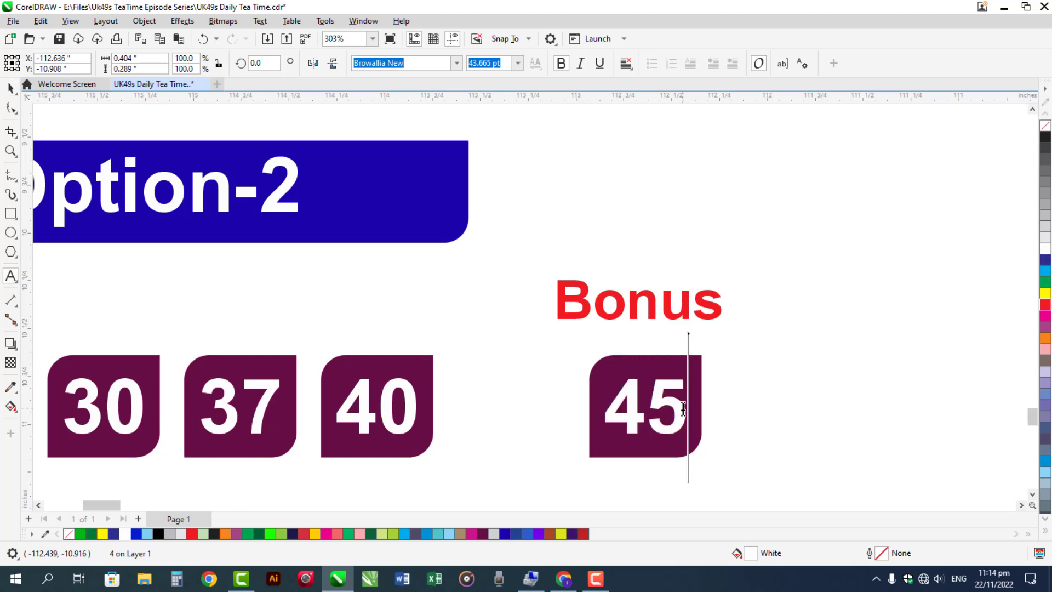
key(ctrl+space)
click(740, 389)
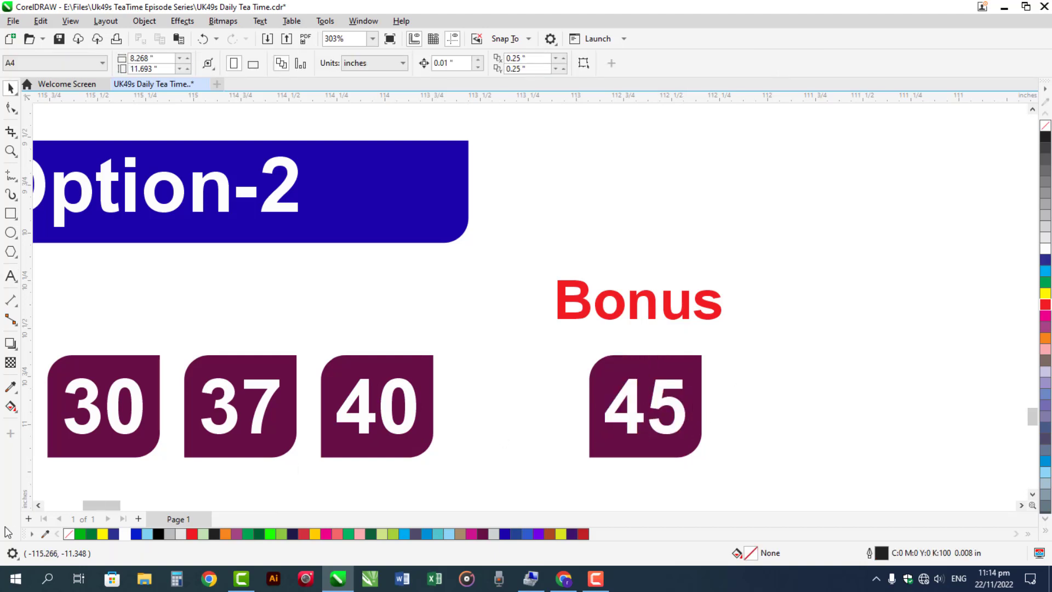
Replace the first placeholder number in the Option-3 row with 3 and centre it horizontally in its box.
scroll(349, 500, up, 1)
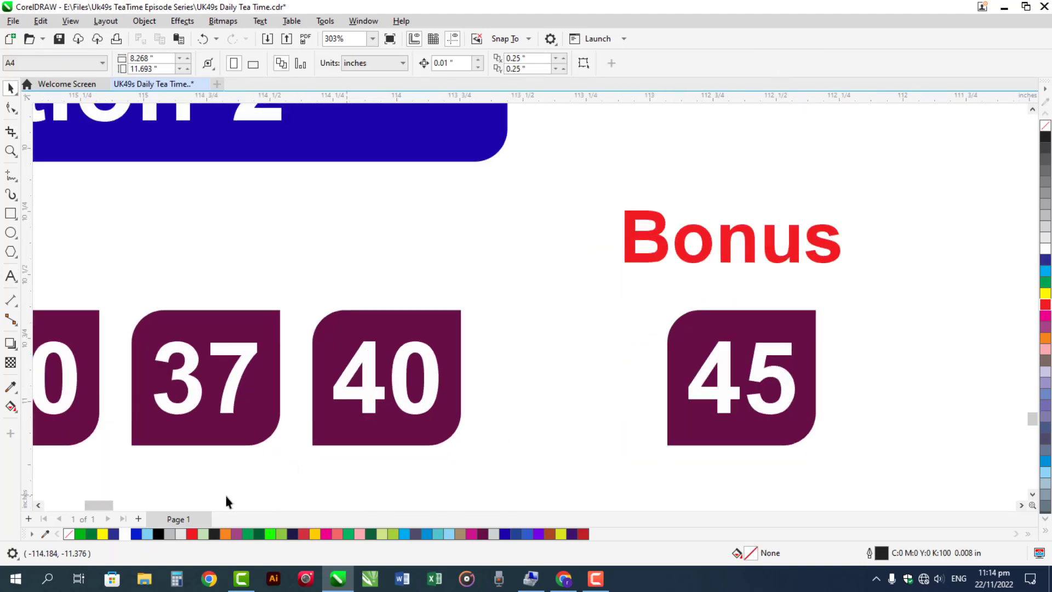
click(38, 505)
click(39, 504)
click(38, 504)
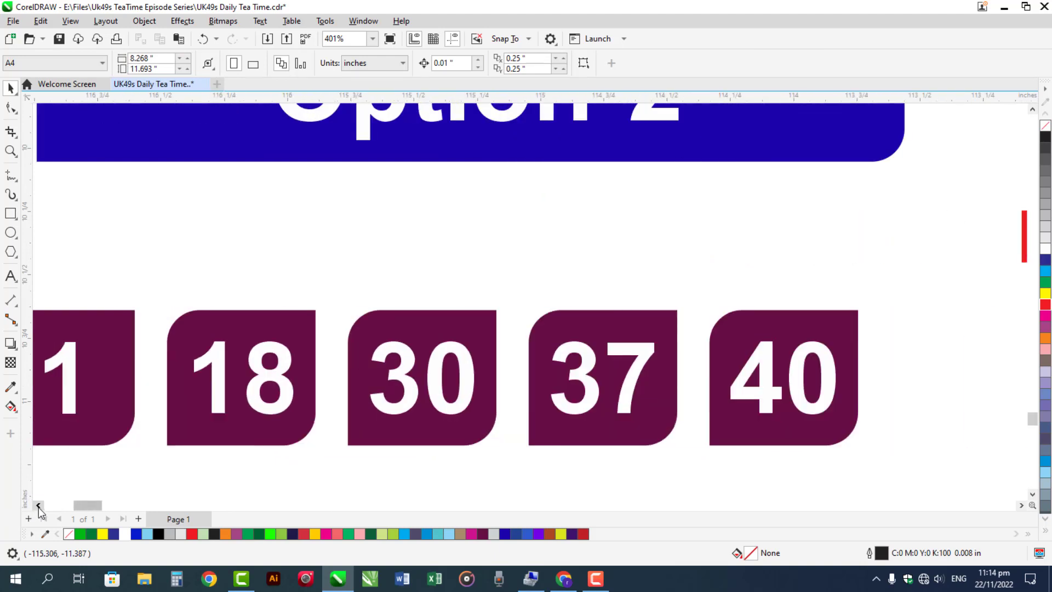
click(39, 505)
click(39, 505)
click(38, 505)
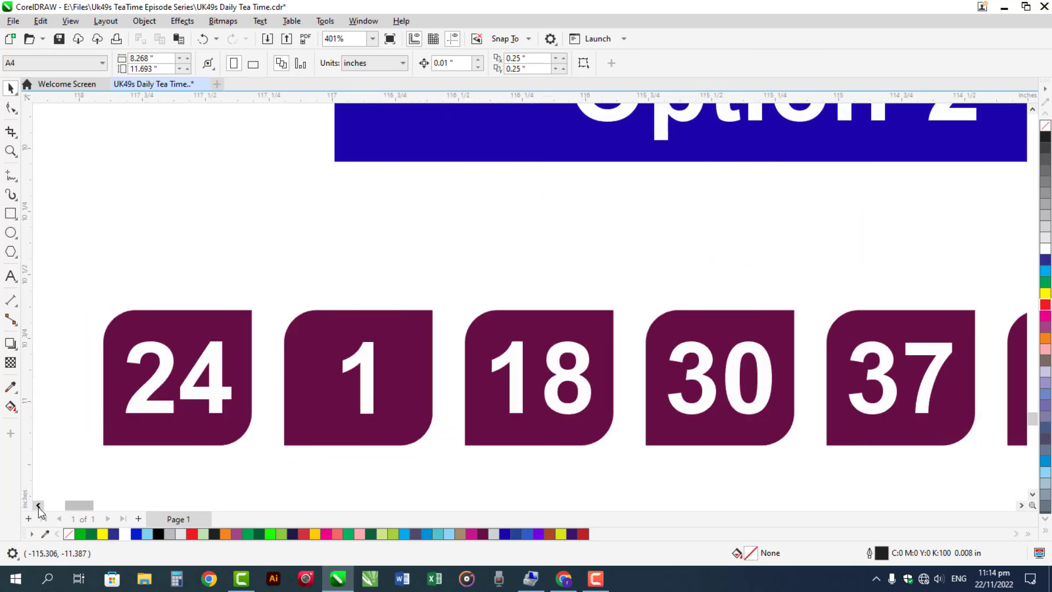
click(38, 505)
click(1033, 495)
click(1033, 495)
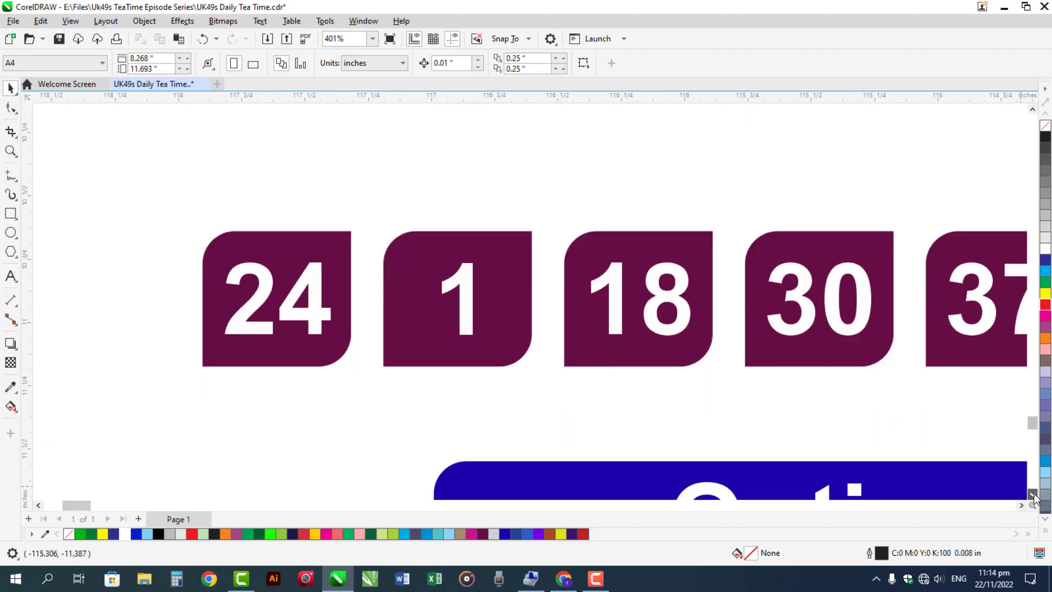
click(1033, 495)
click(1033, 495)
click(1033, 495)
click(1021, 505)
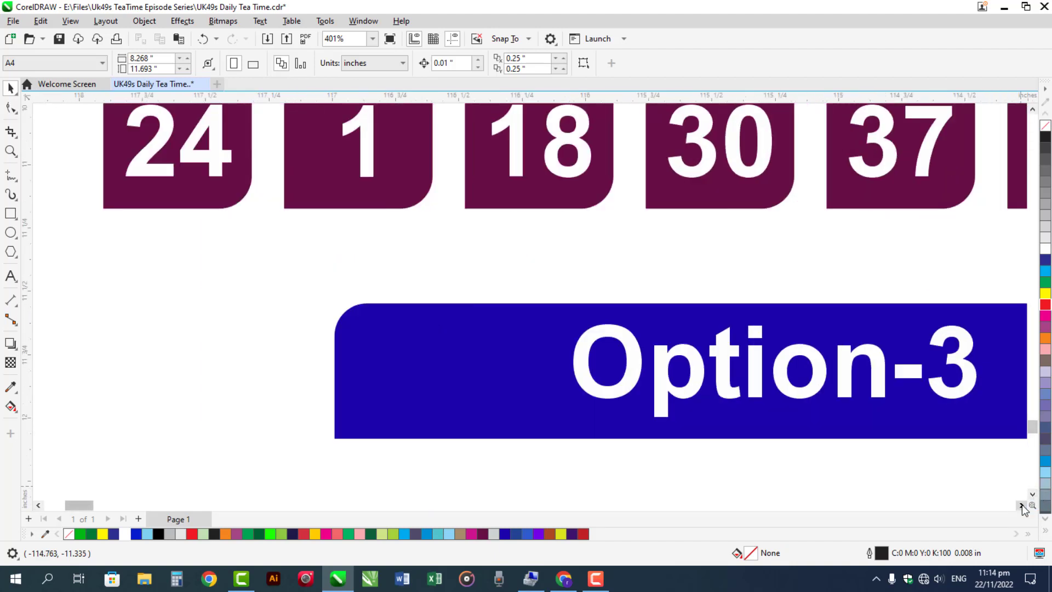
click(1034, 495)
click(1034, 495)
click(1034, 495)
click(1033, 495)
click(1033, 494)
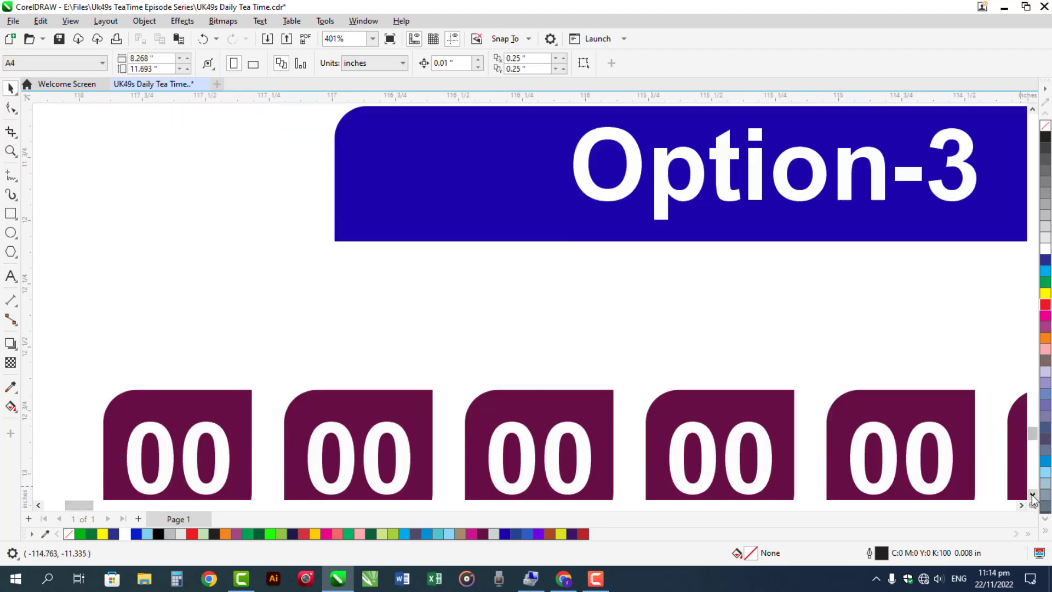
click(1034, 495)
click(1033, 494)
click(1033, 495)
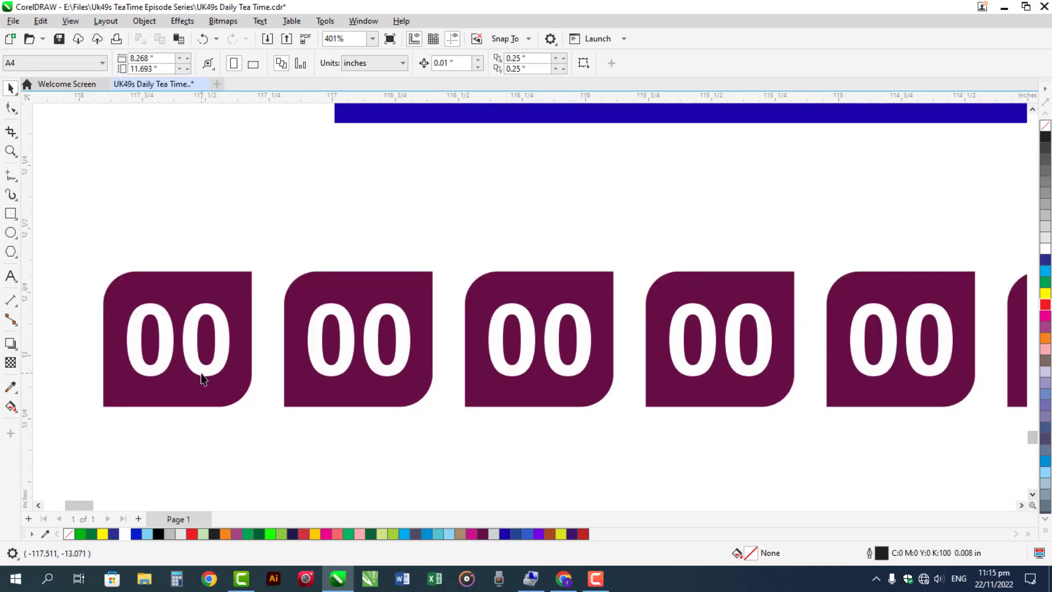
click(116, 331)
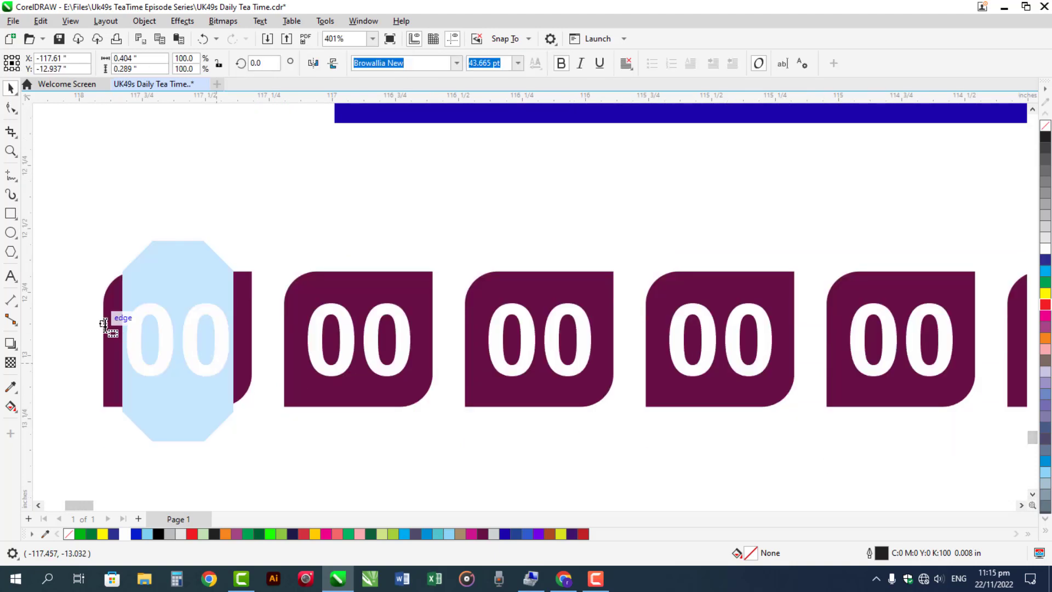
key(F8)
text(3)
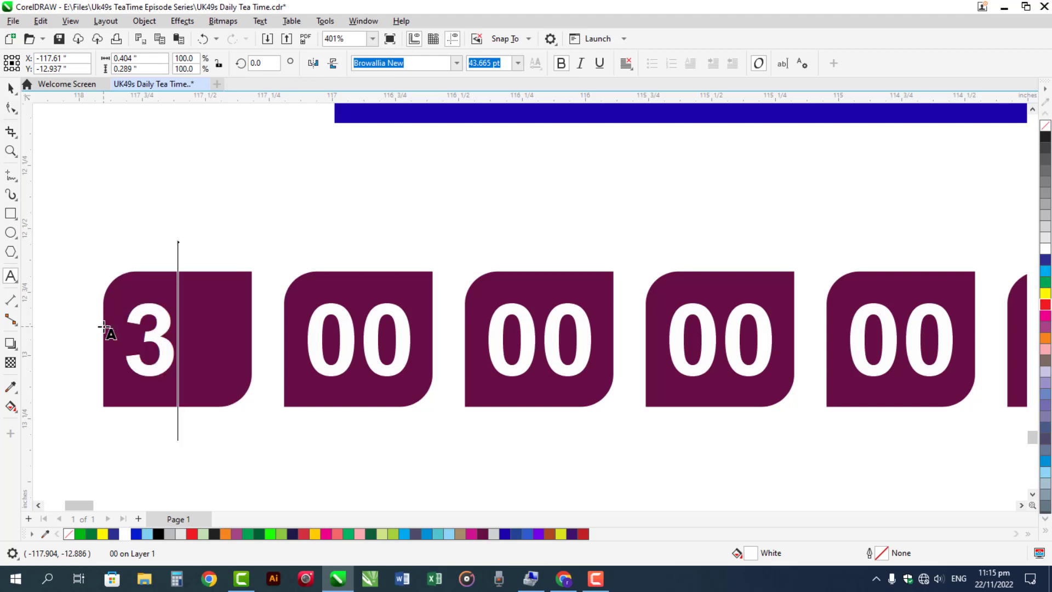
key(ctrl+space)
key(ctrl+e)
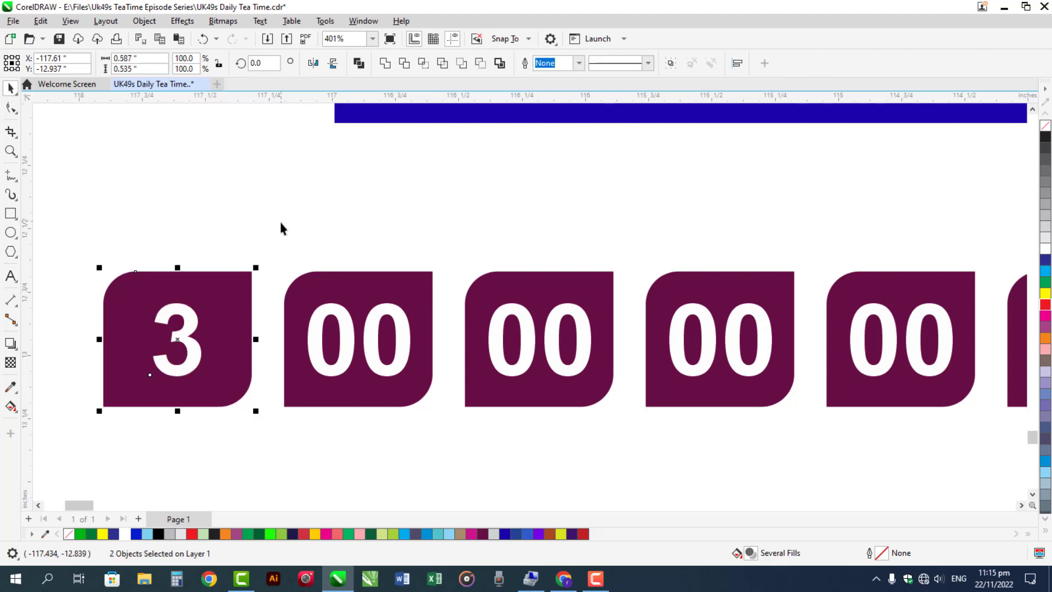
click(279, 220)
Replace the second placeholder number in the Option-3 row with 11.
key(F8)
click(343, 327)
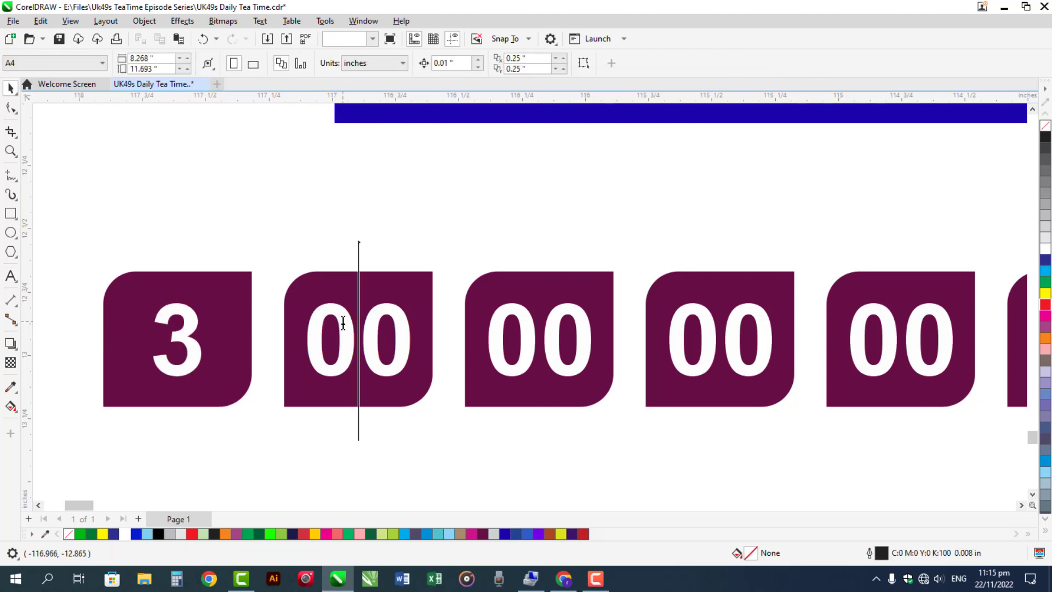
key(ctrl+a)
text(11)
key(ctrl+space)
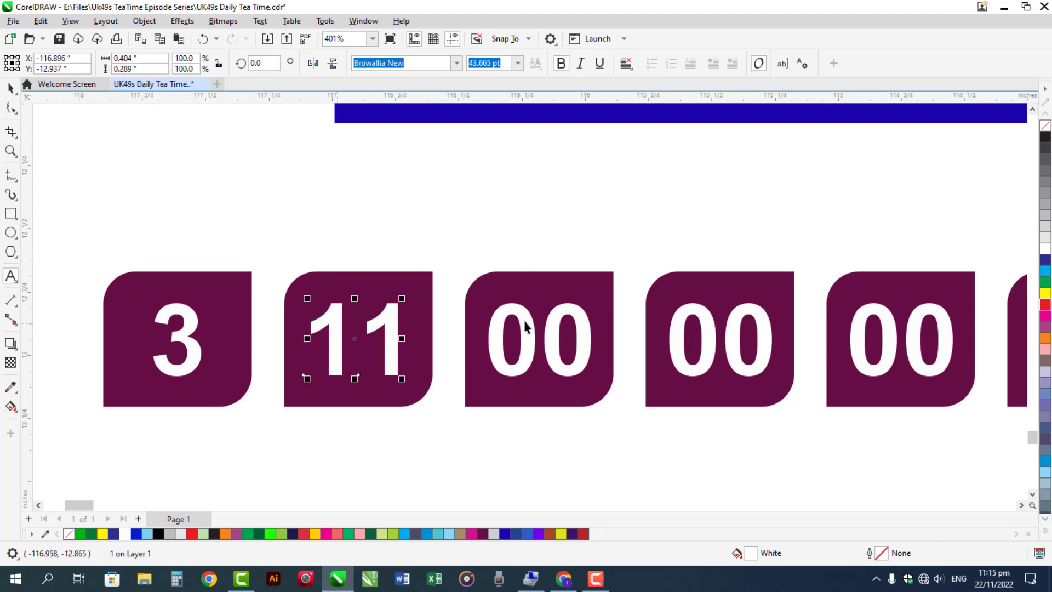
Replace the third placeholder number in the Option-3 row with 16 and centre it horizontally in its box.
click(524, 320)
double_click(525, 322)
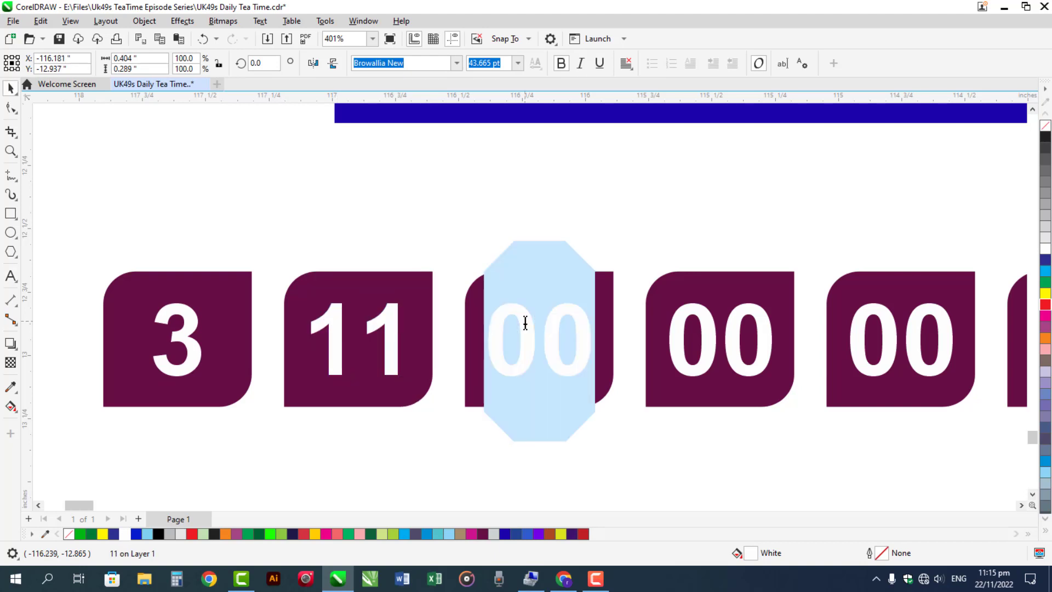
text(16)
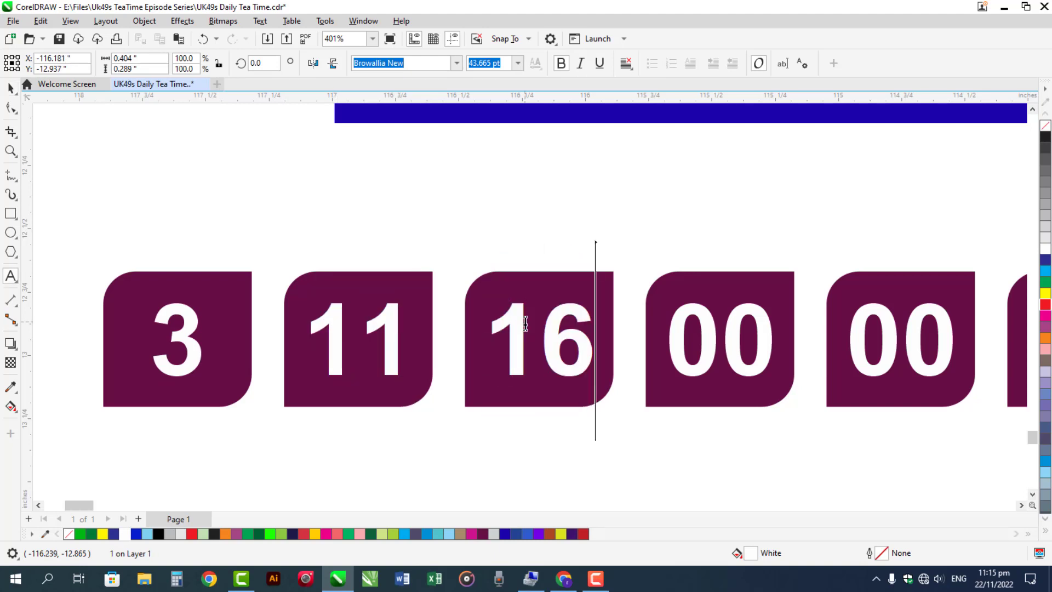
key(ctrl+space)
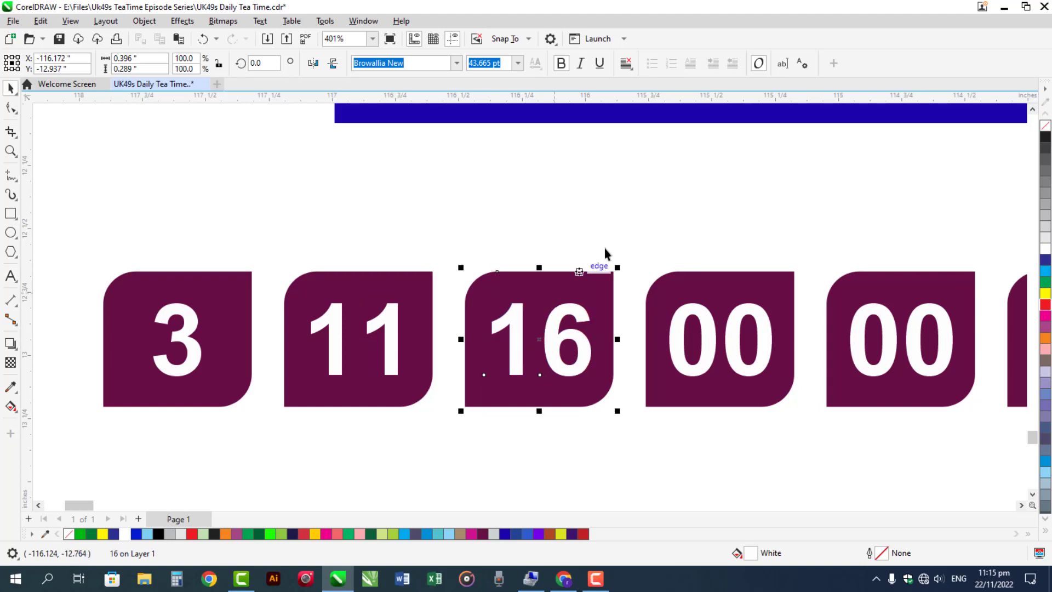
key(Escape)
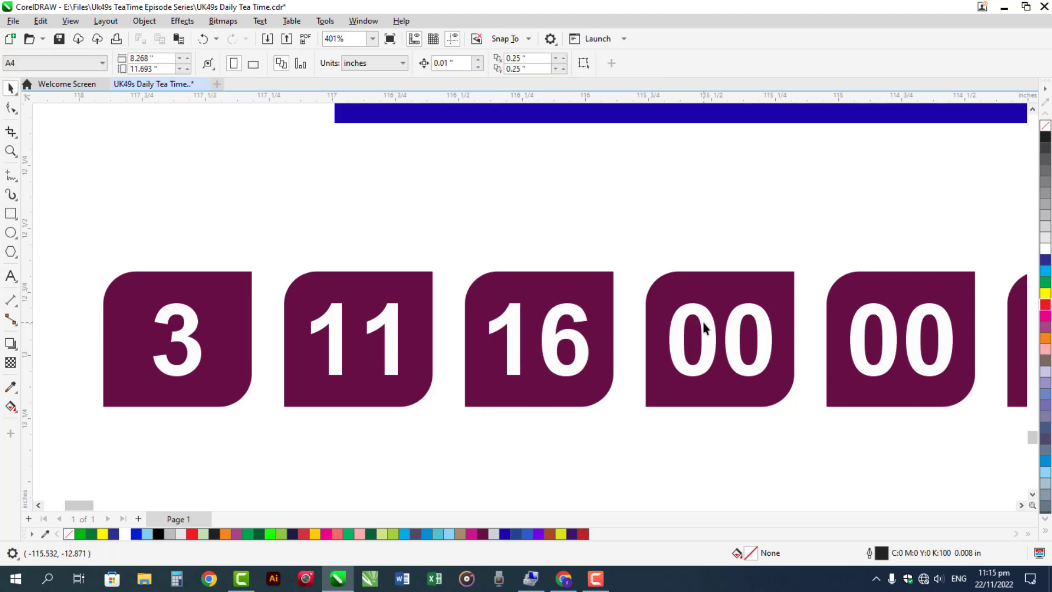
Replace the fourth placeholder number in the Option-3 row with 37.
click(704, 327)
double_click(704, 326)
text(3)
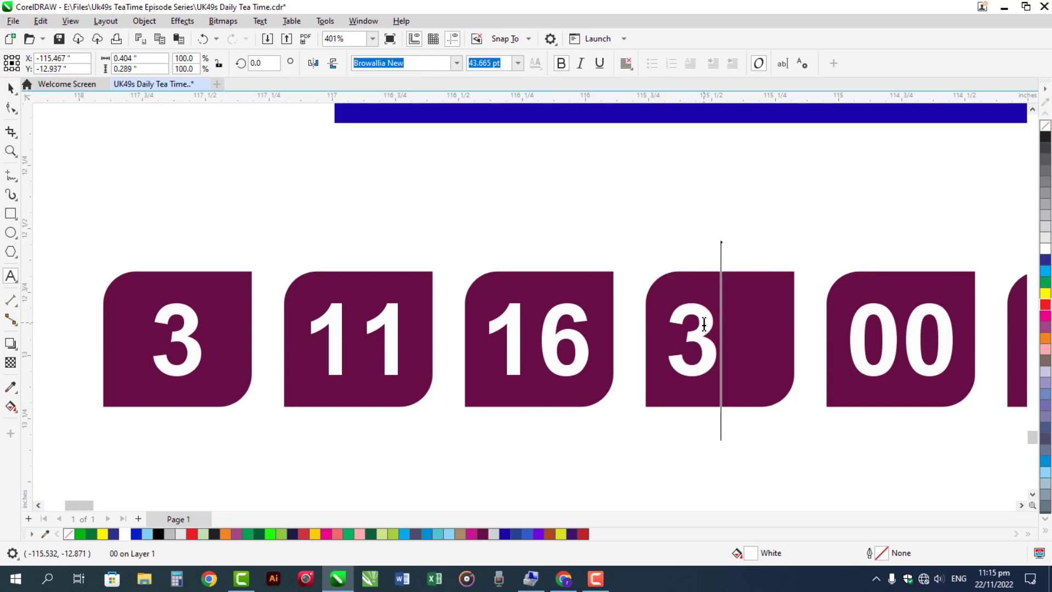
text(7)
key(ctrl+space)
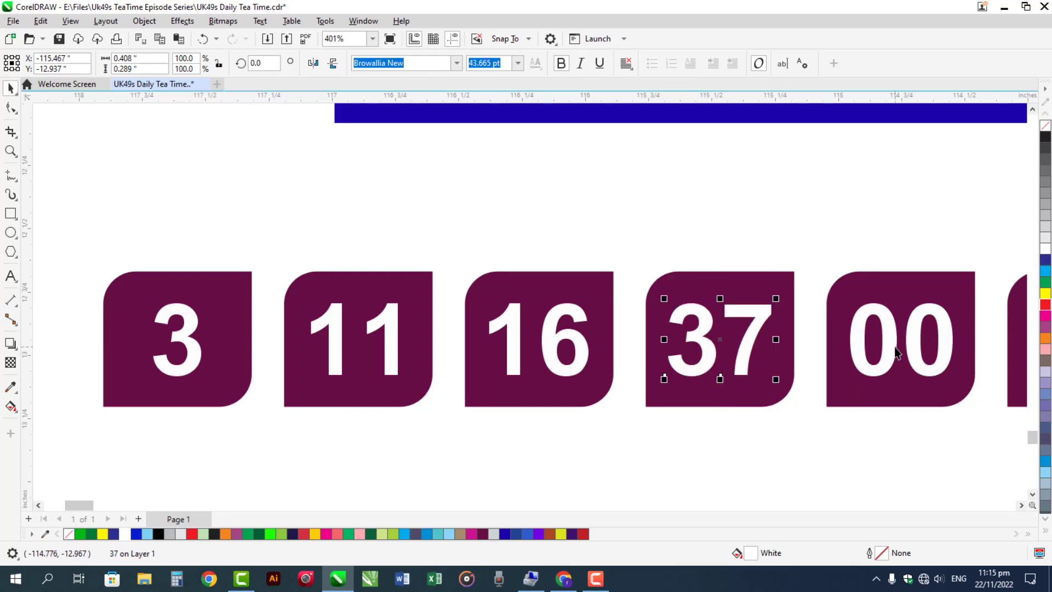
Replace the fifth placeholder number in the Option-3 row with 45.
click(897, 351)
double_click(896, 350)
double_click(896, 348)
text(4)
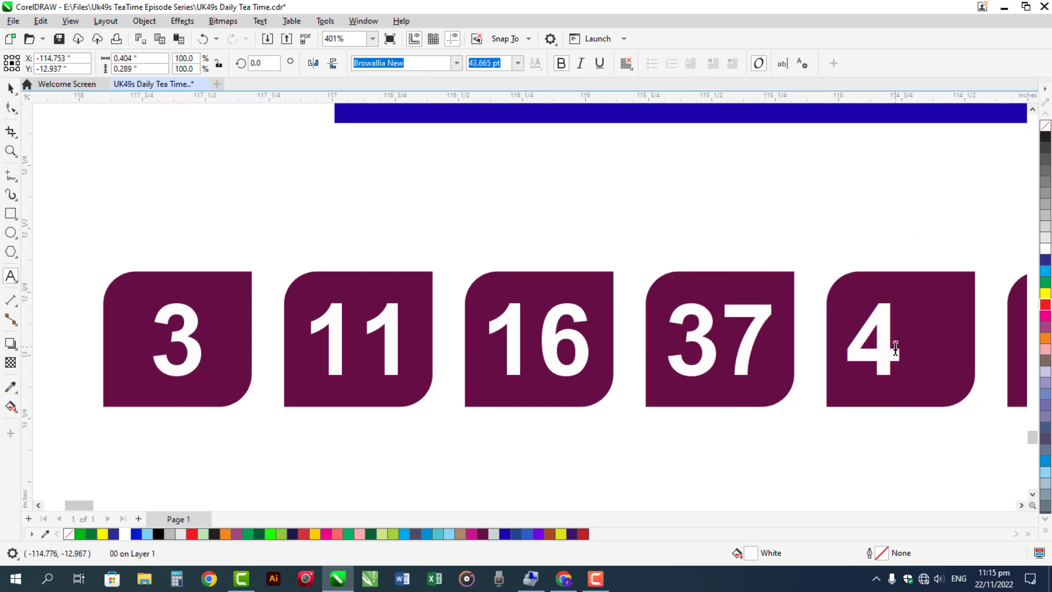
text(5)
key(ctrl+space)
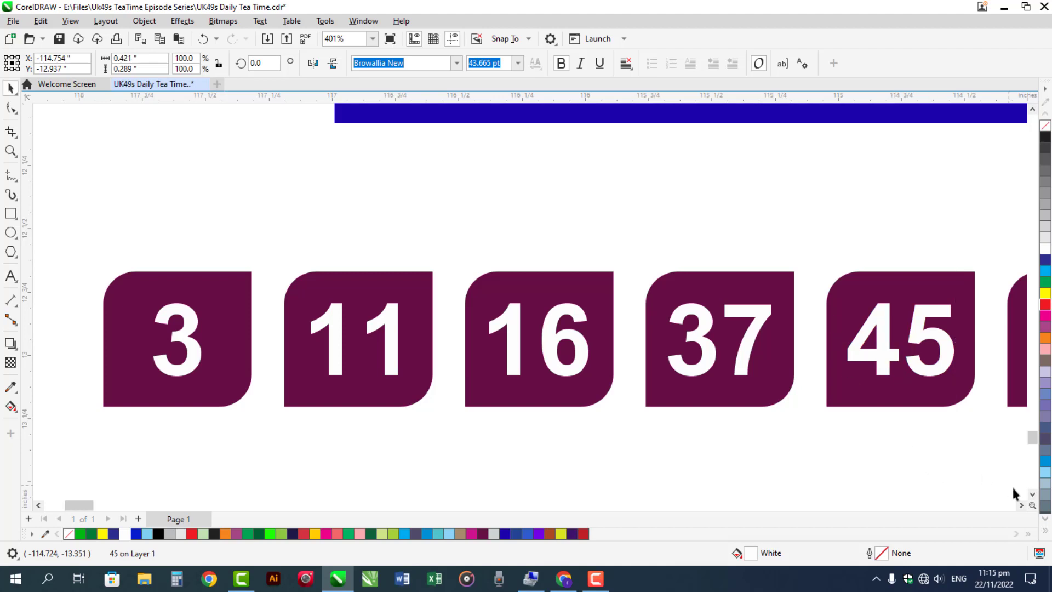
Replace the sixth placeholder number in the Option-3 row with 46.
click(1013, 488)
click(1022, 504)
click(1022, 505)
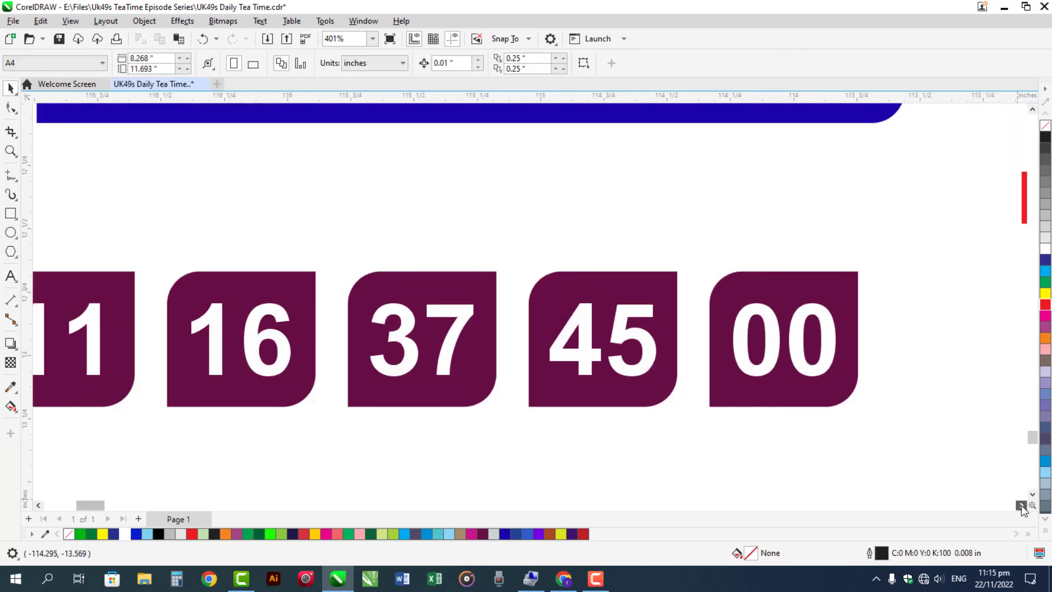
click(1022, 505)
click(1022, 505)
click(1021, 505)
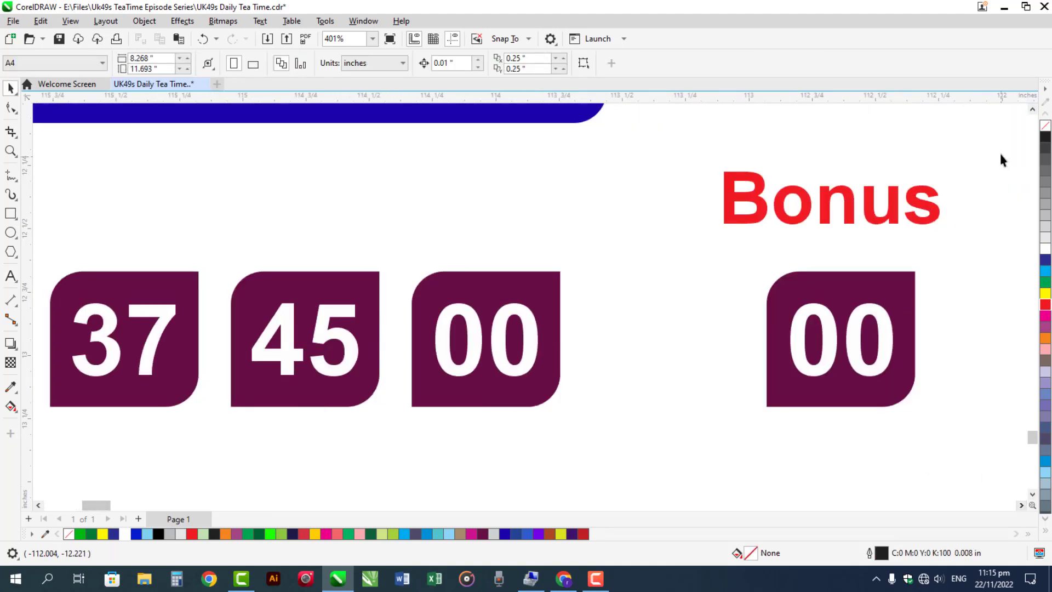
click(1033, 109)
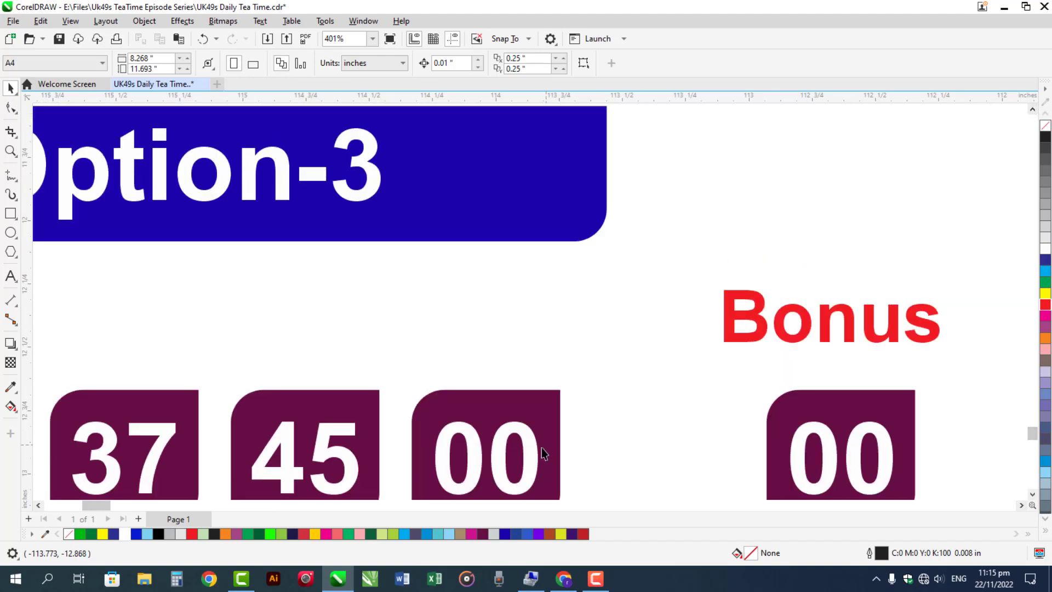
double_click(540, 452)
double_click(533, 455)
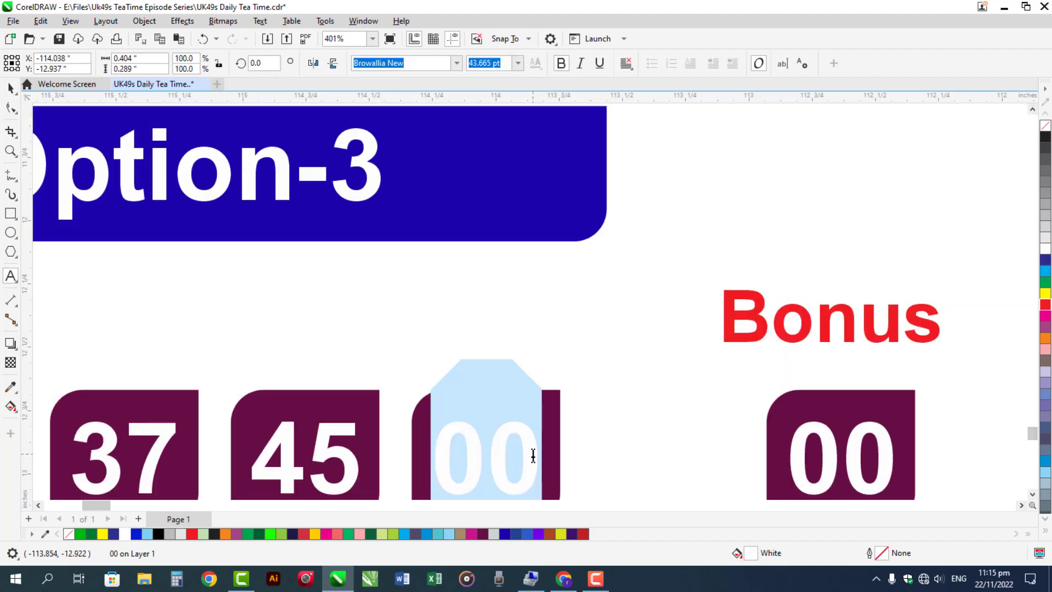
text(46)
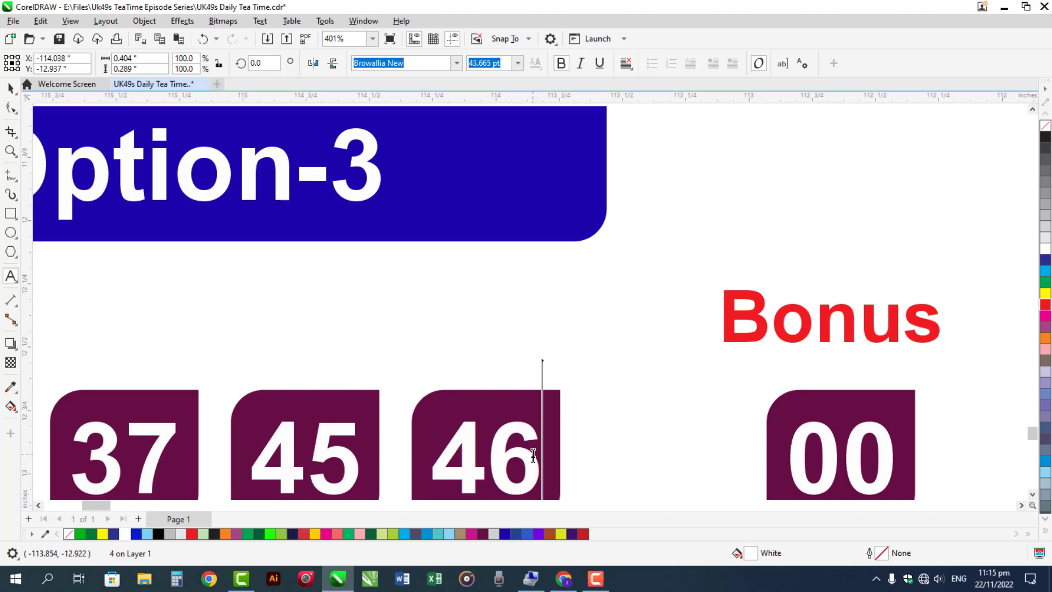
key(Escape)
Replace the Bonus placeholder number of the Option-3 row with 15.
double_click(833, 462)
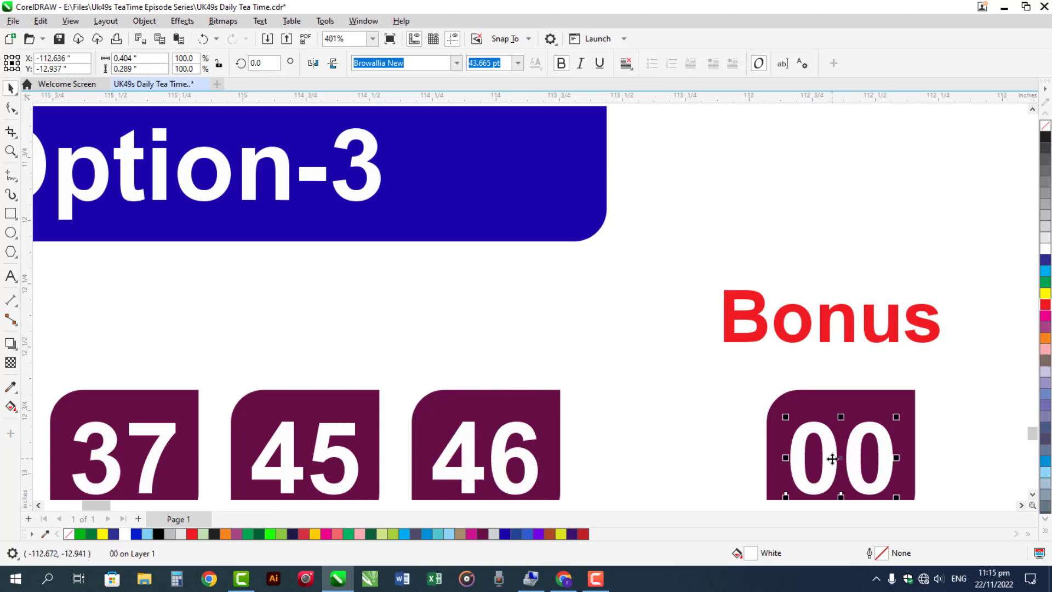
double_click(833, 459)
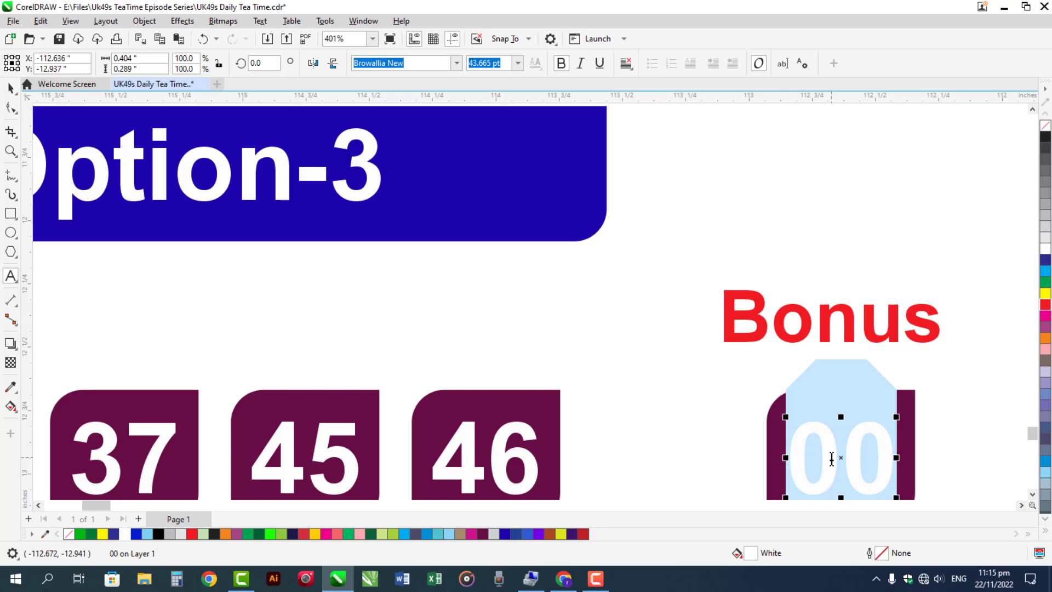
text(15)
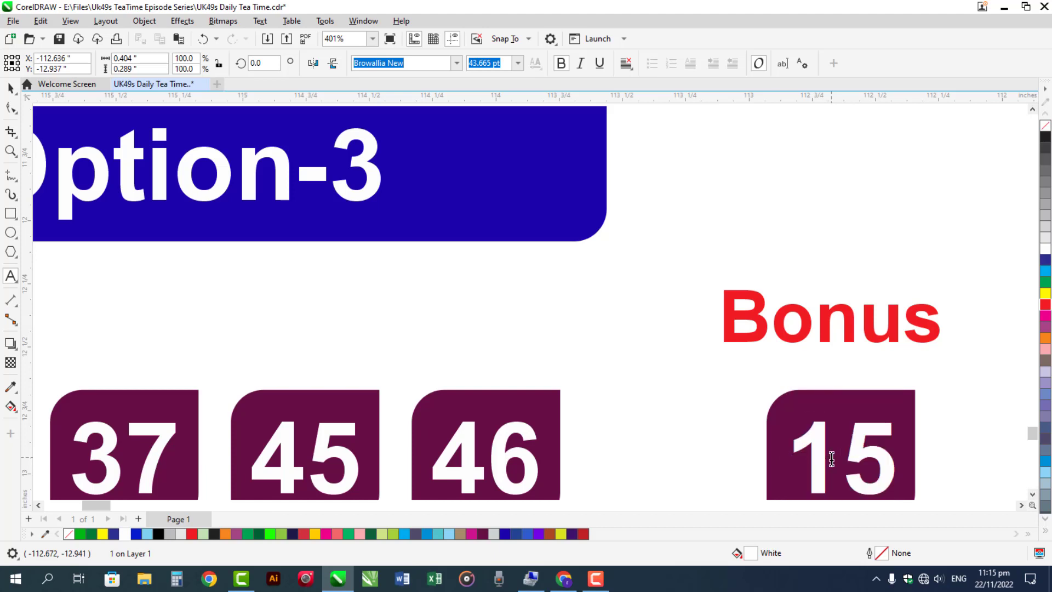
key(Escape)
key(Escape)
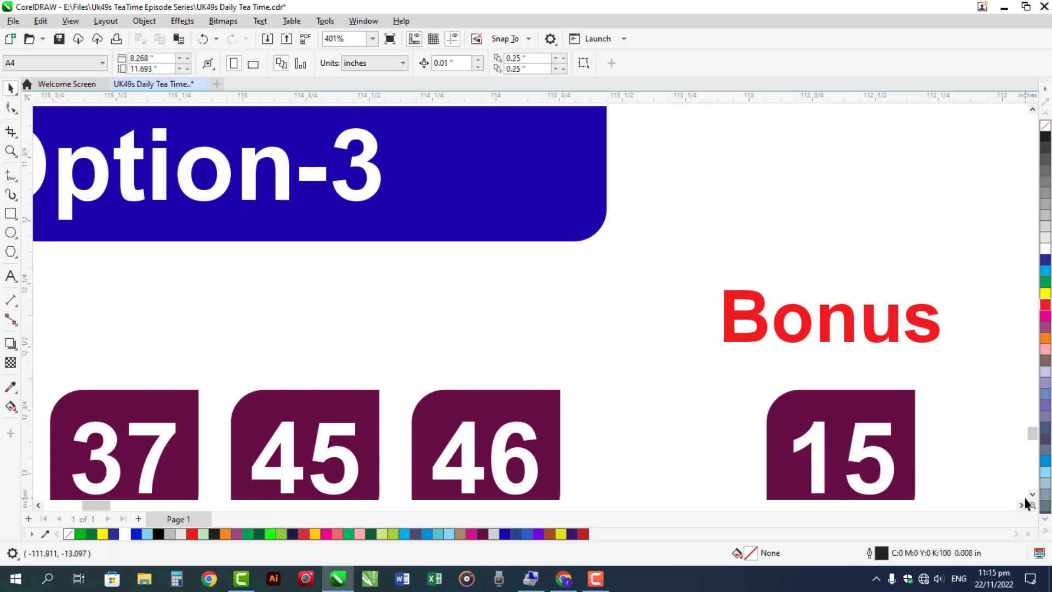
Replace the first placeholder number in the row under the HOT BALLS banner with 47.
click(1031, 495)
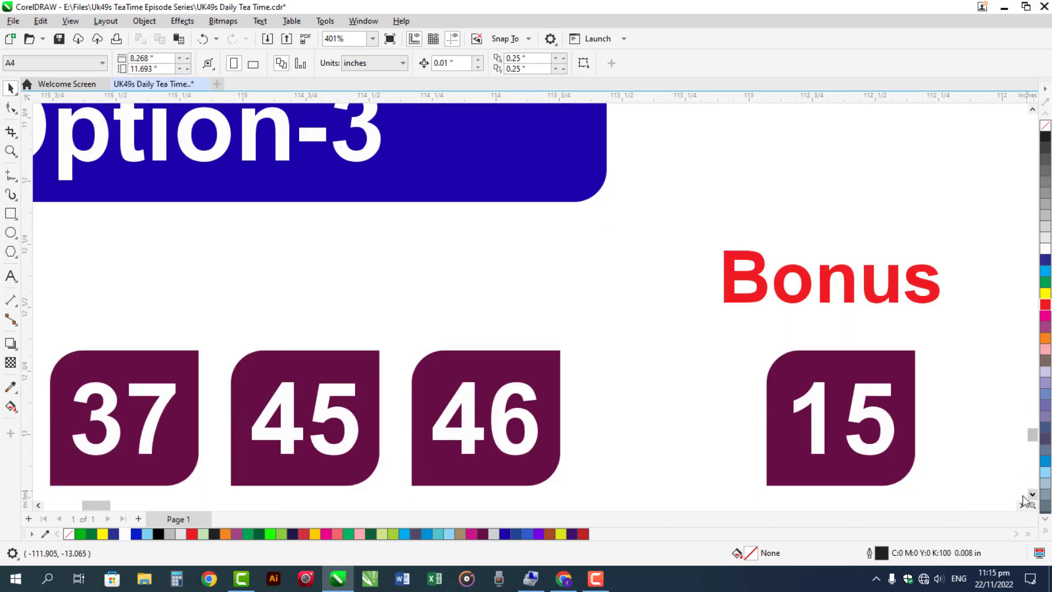
click(38, 505)
click(38, 505)
click(38, 505)
click(38, 506)
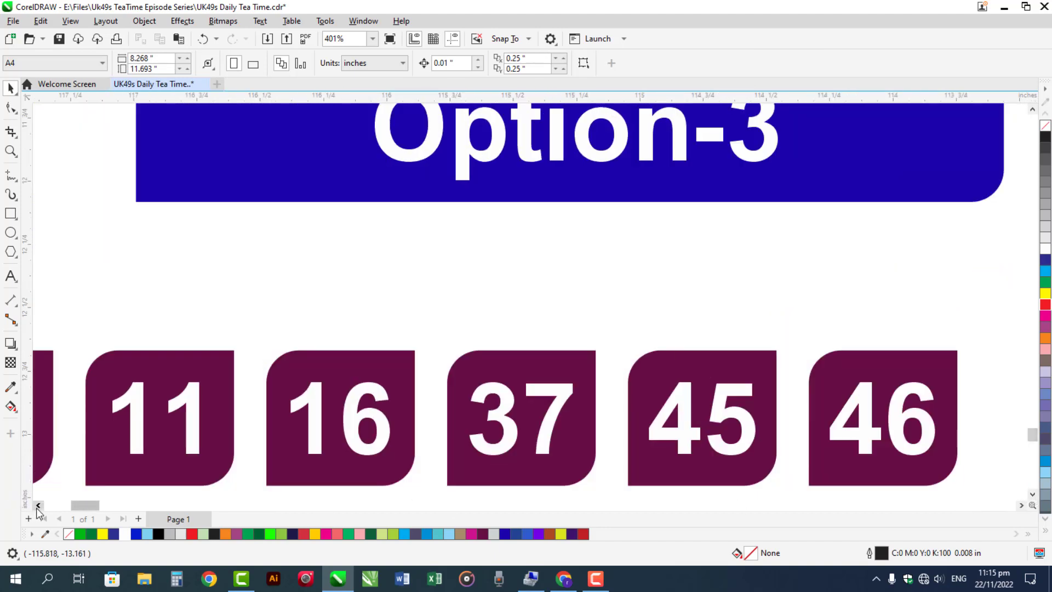
click(38, 505)
click(38, 505)
click(38, 509)
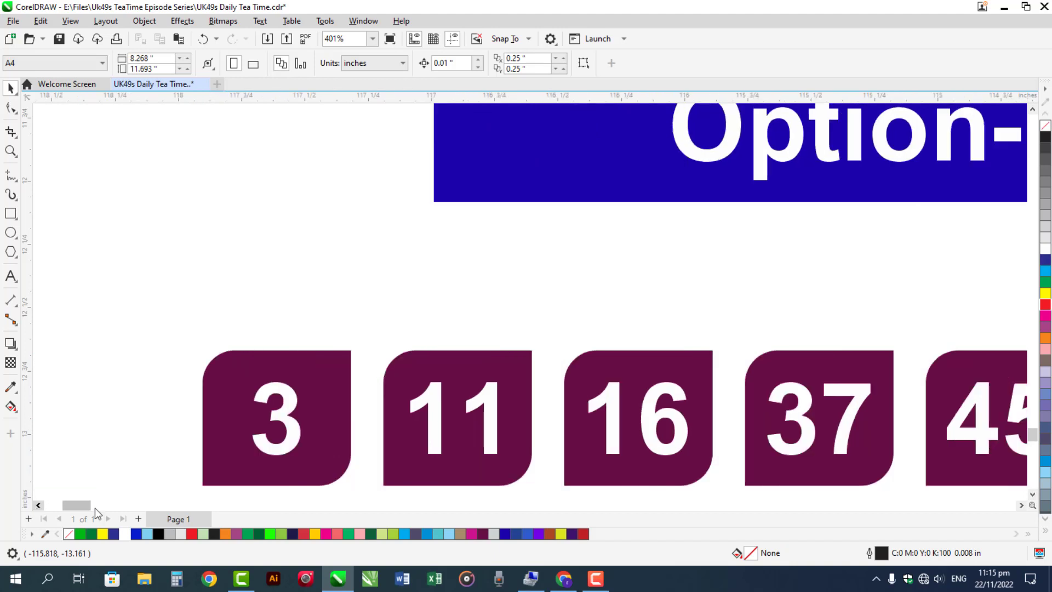
click(1033, 493)
scroll(1033, 494, down, 9)
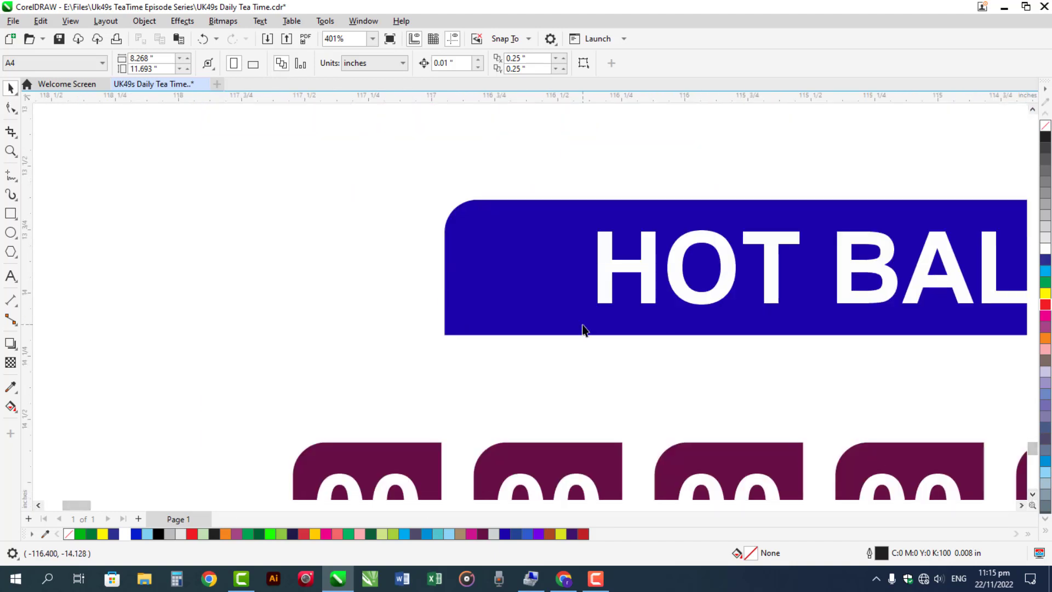
click(582, 326)
key(shift+F2)
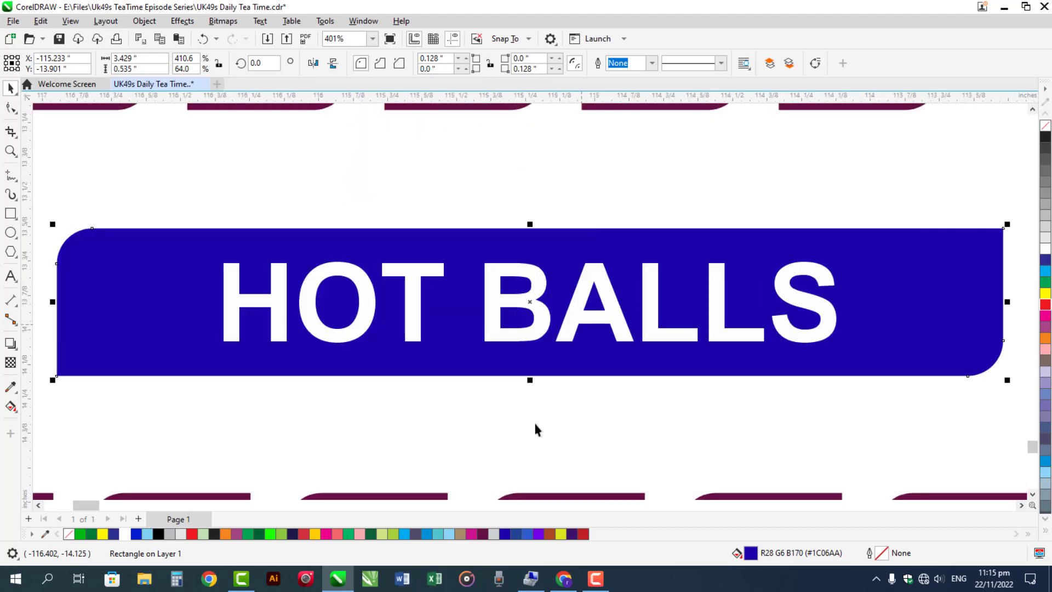
click(653, 411)
click(1033, 494)
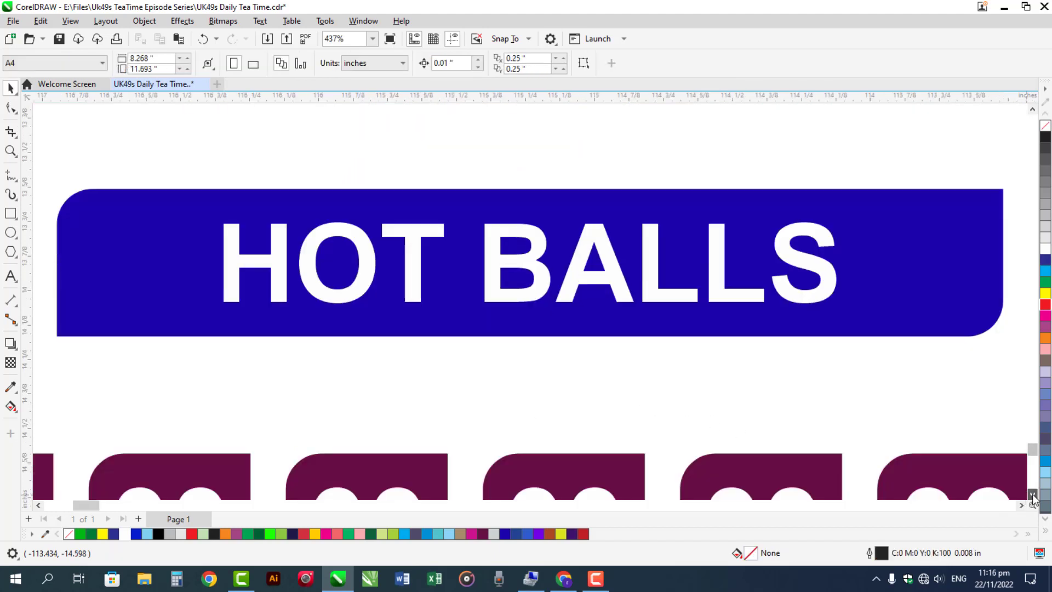
scroll(1033, 497, down, 3)
scroll(565, 384, down, 1)
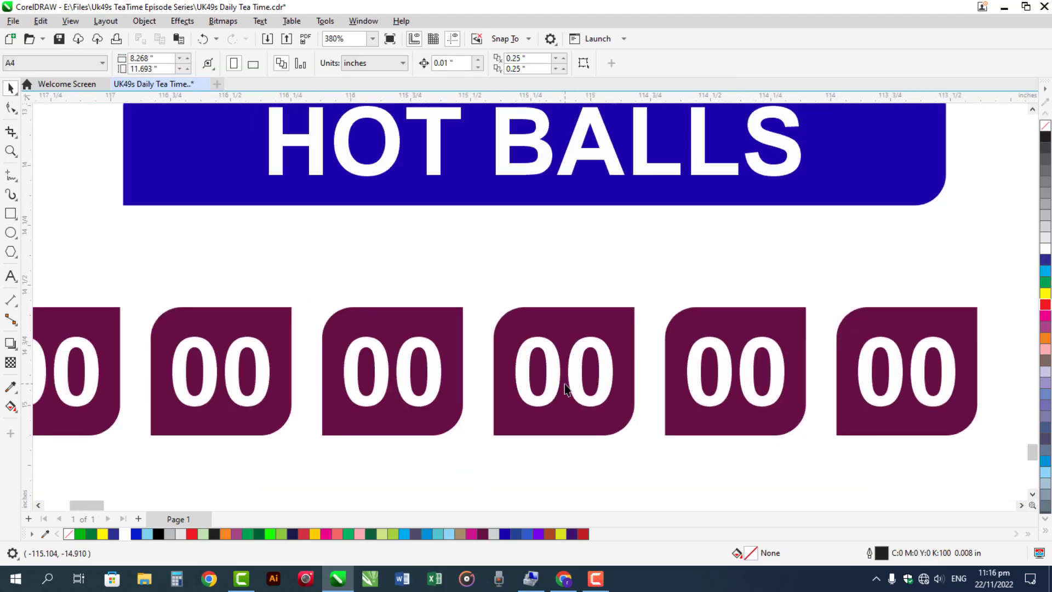
scroll(564, 384, down, 1)
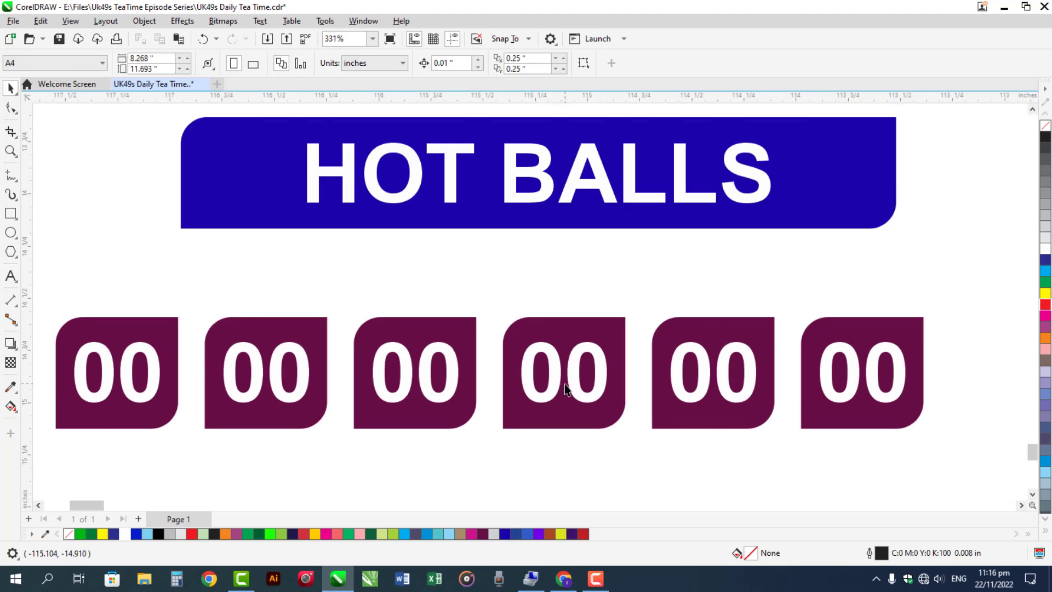
double_click(160, 385)
key(ctrl+a)
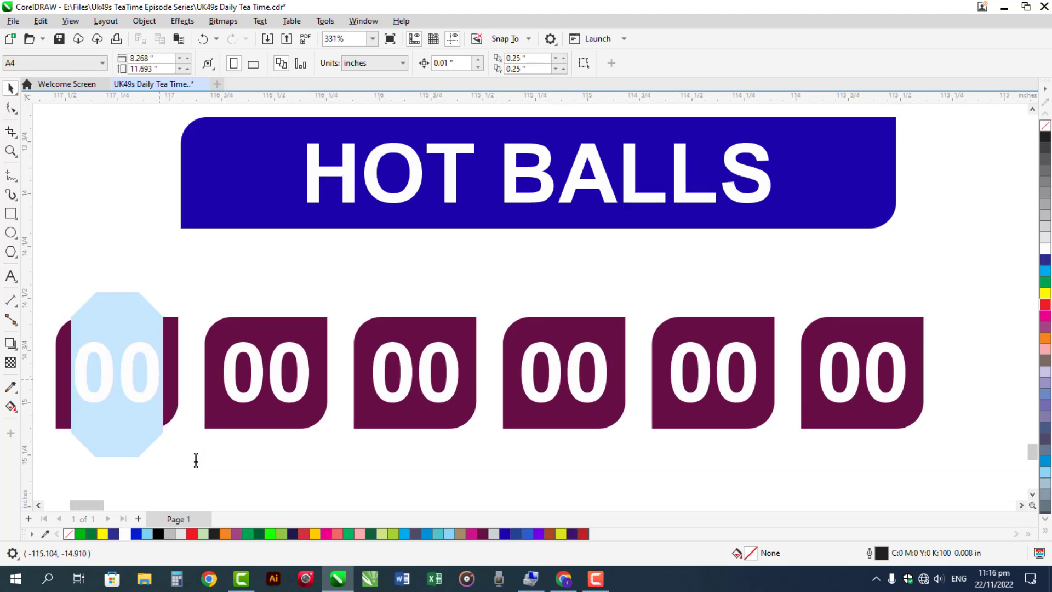
text(47)
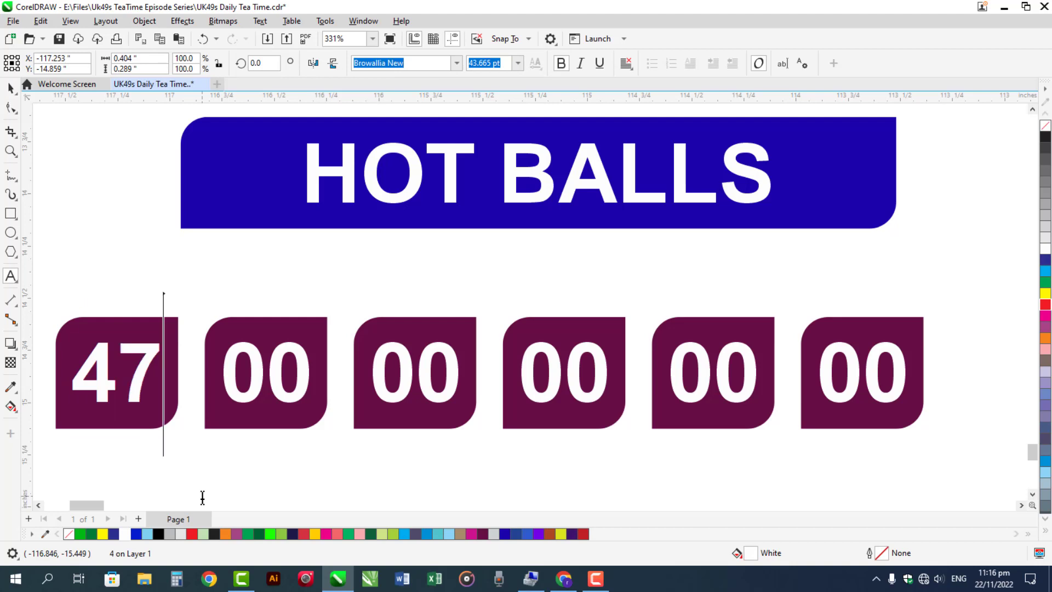
key(Escape)
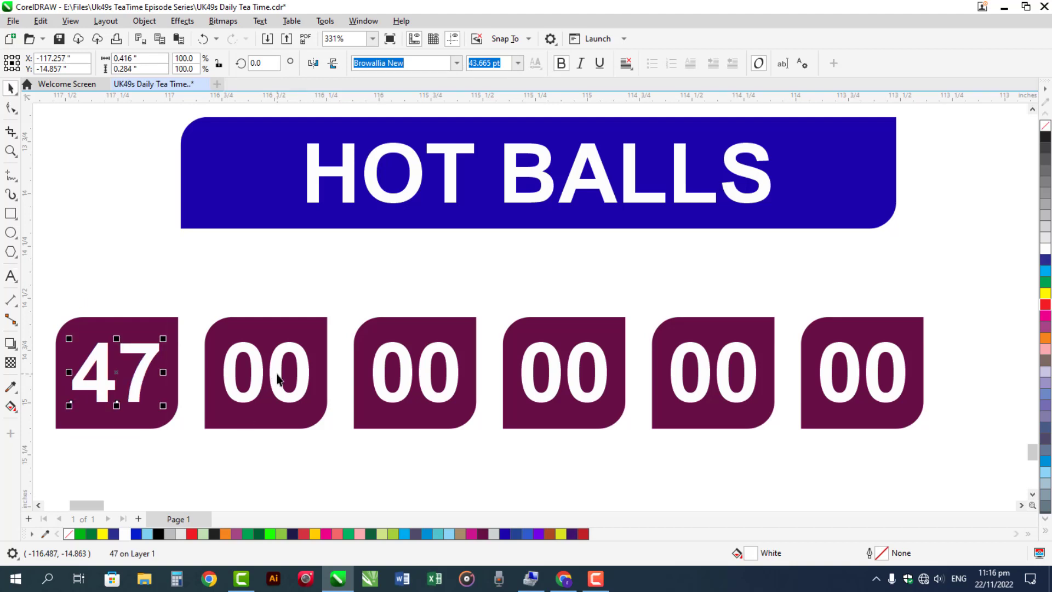
Replace the second placeholder number in the HOT BALLS row with 15.
double_click(277, 378)
key(ctrl+a)
text(15)
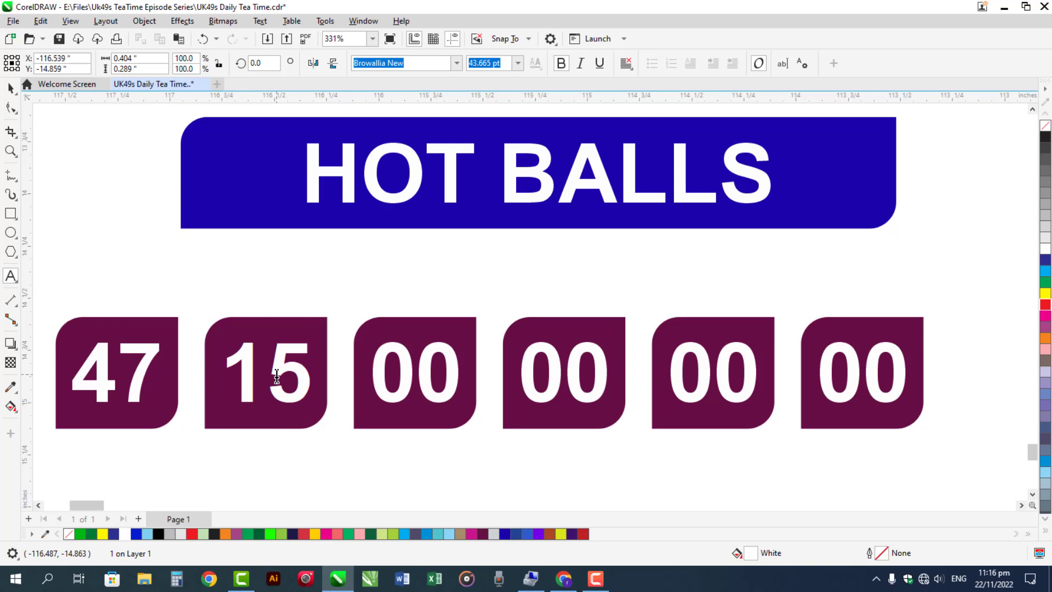
key(Escape)
key(ctrl+space)
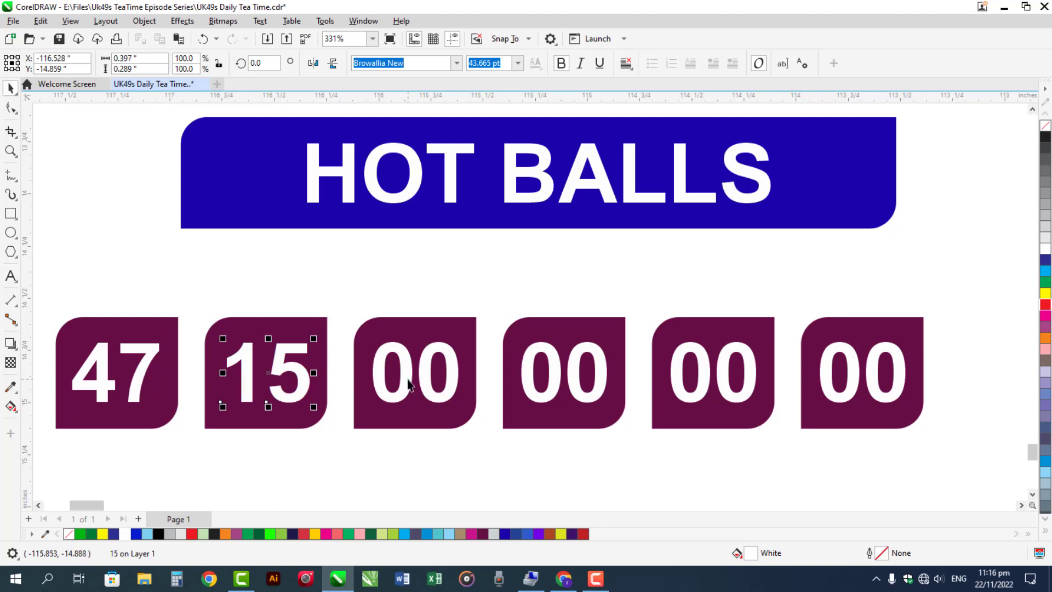
Replace the third placeholder number in the HOT BALLS row with 13.
click(407, 379)
double_click(408, 379)
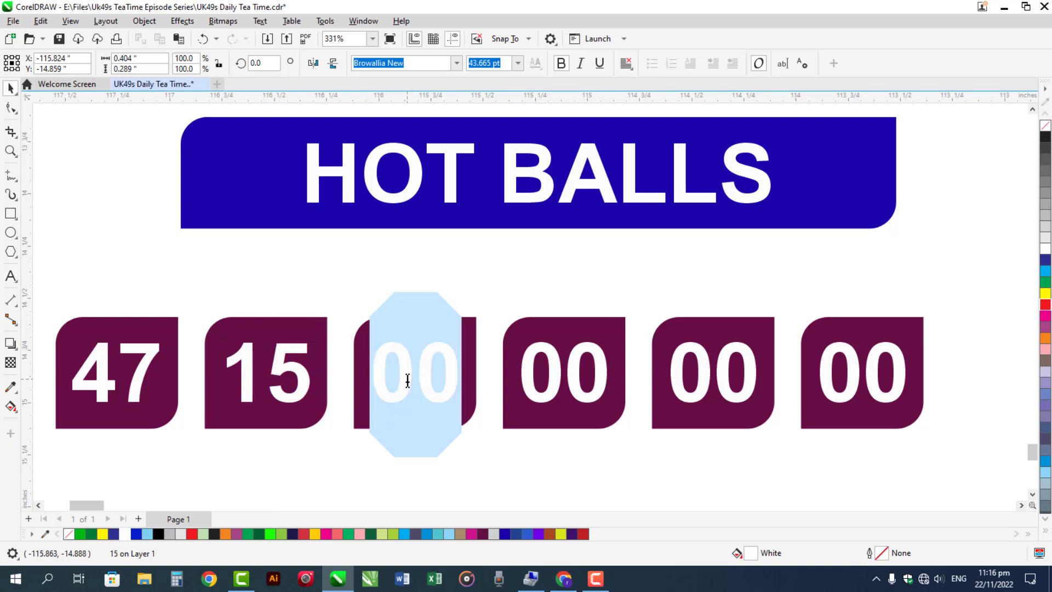
text(13)
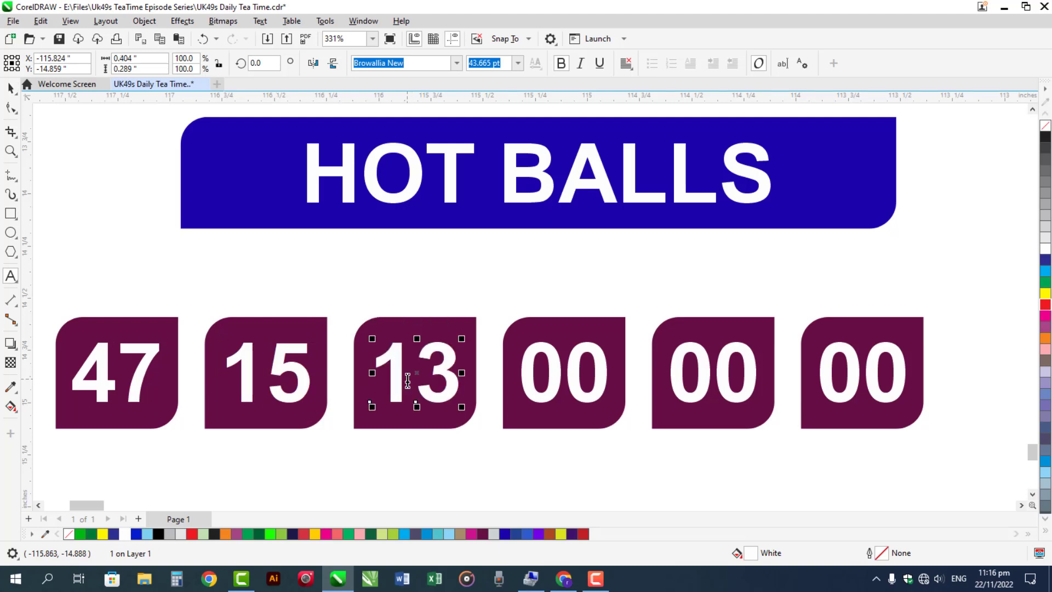
Replace the fourth placeholder number in the HOT BALLS row with 12.
text(z)
drag(341, 284, 735, 453)
click(686, 351)
double_click(686, 349)
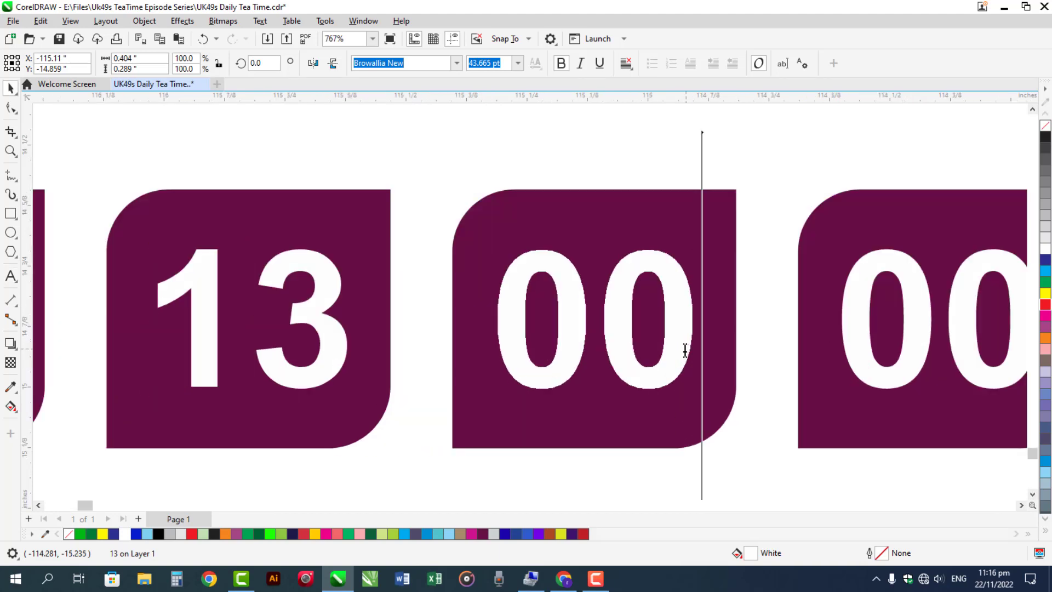
double_click(685, 350)
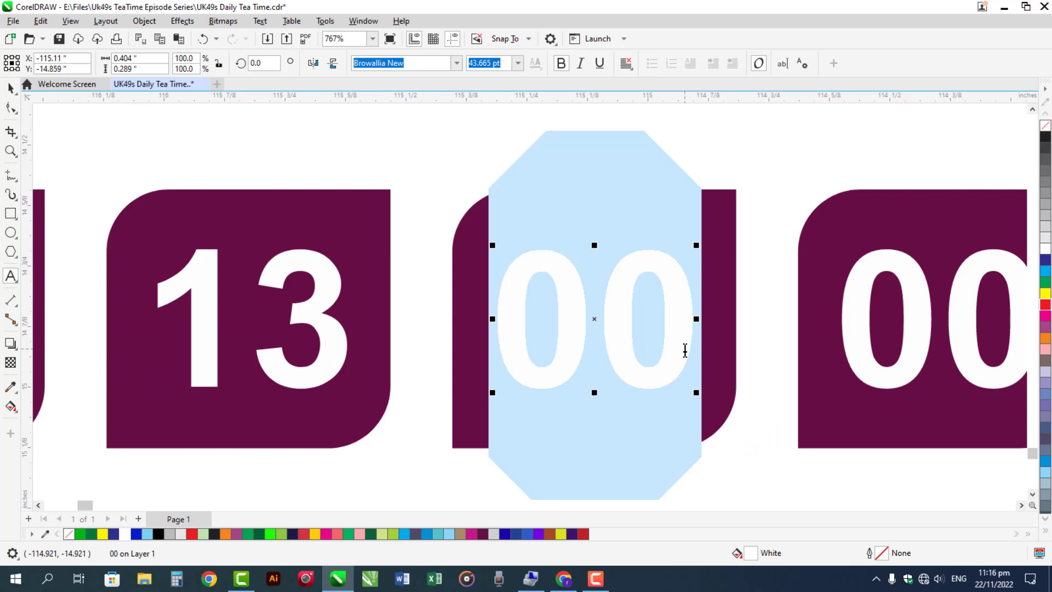
text(12)
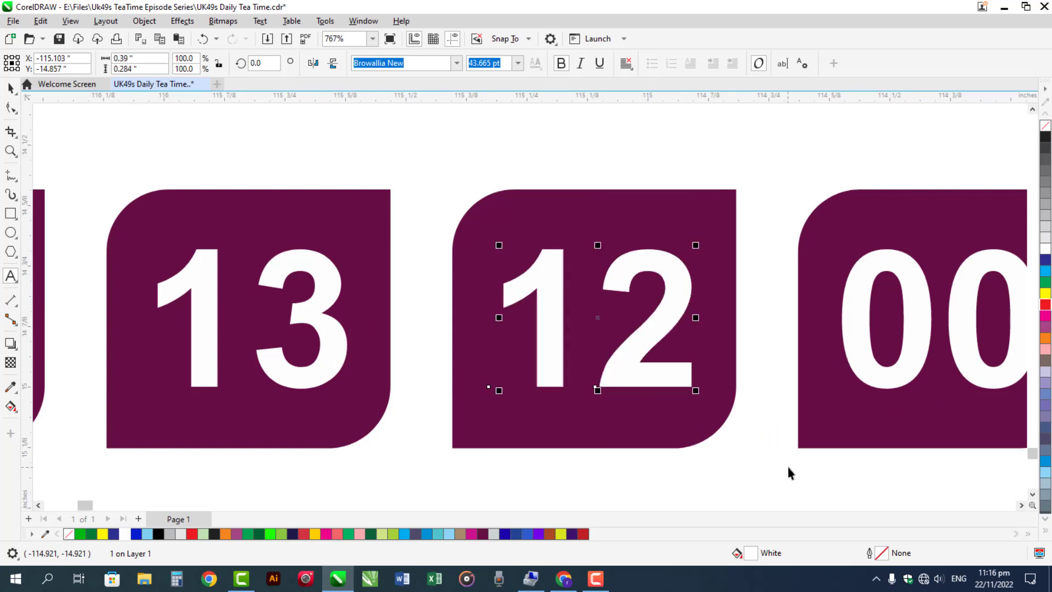
key(ctrl+space)
key(Escape)
Replace the fifth placeholder number in the HOT BALLS row with 19.
click(1021, 505)
click(1022, 505)
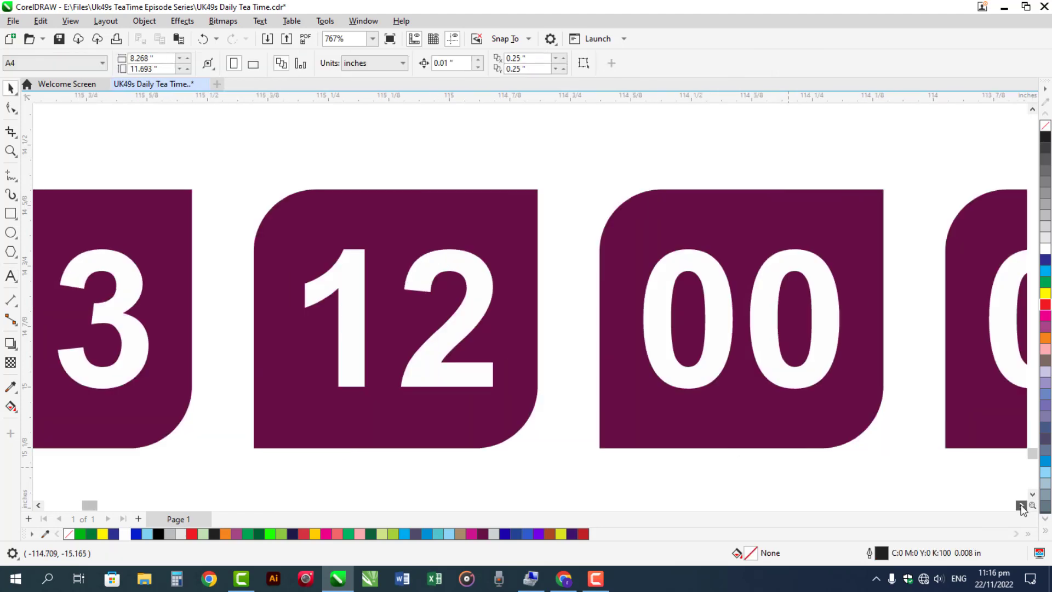
click(1022, 505)
click(1022, 505)
click(1022, 504)
click(1022, 505)
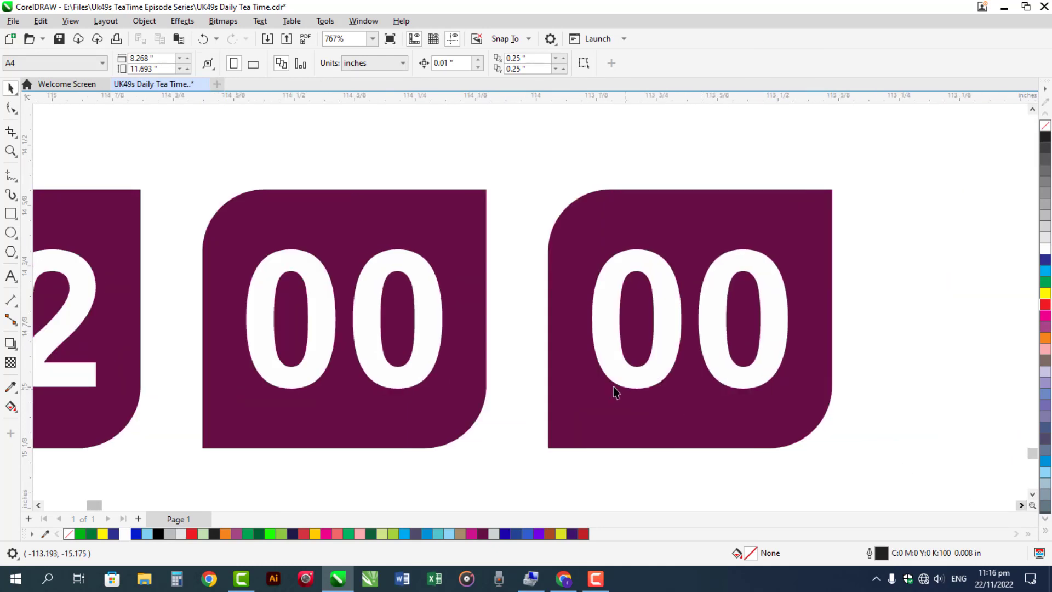
click(427, 329)
double_click(426, 329)
key(ctrl+a)
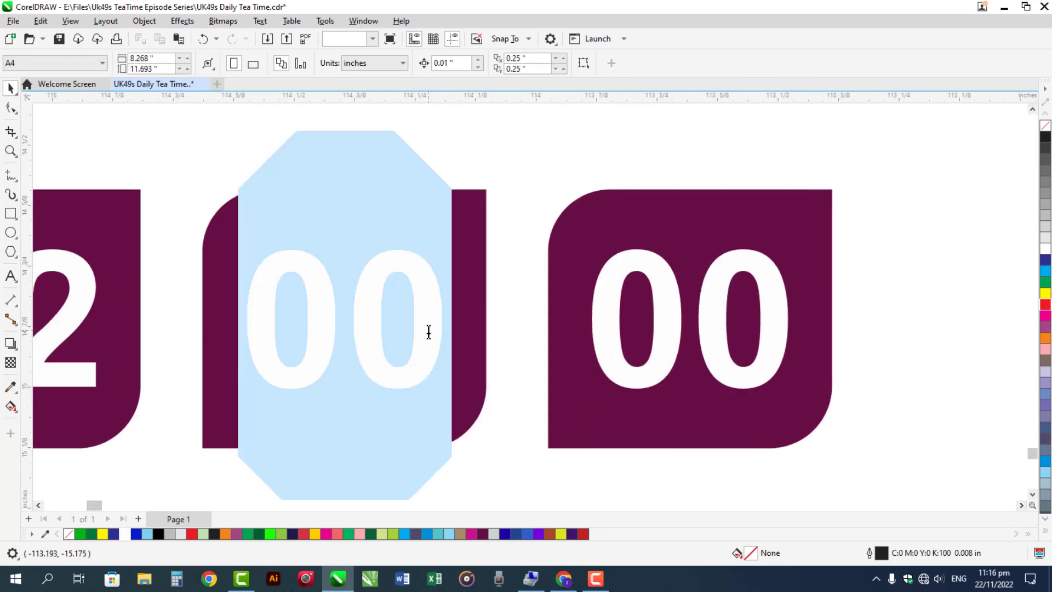
text(19)
key(Escape)
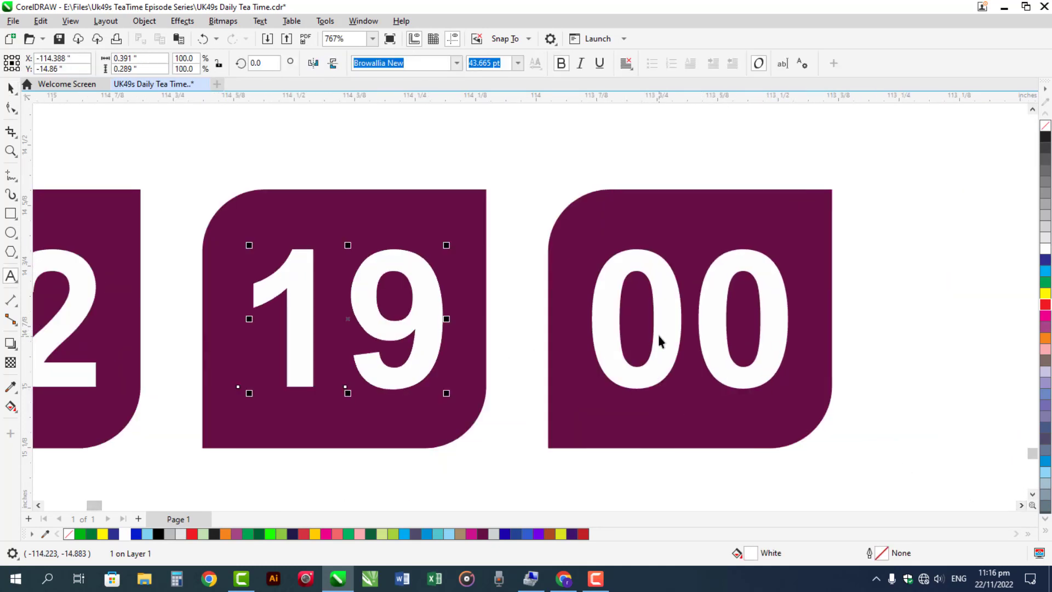
Replace the sixth placeholder number in the HOT BALLS row with 37.
click(659, 334)
double_click(660, 334)
key(ctrl+a)
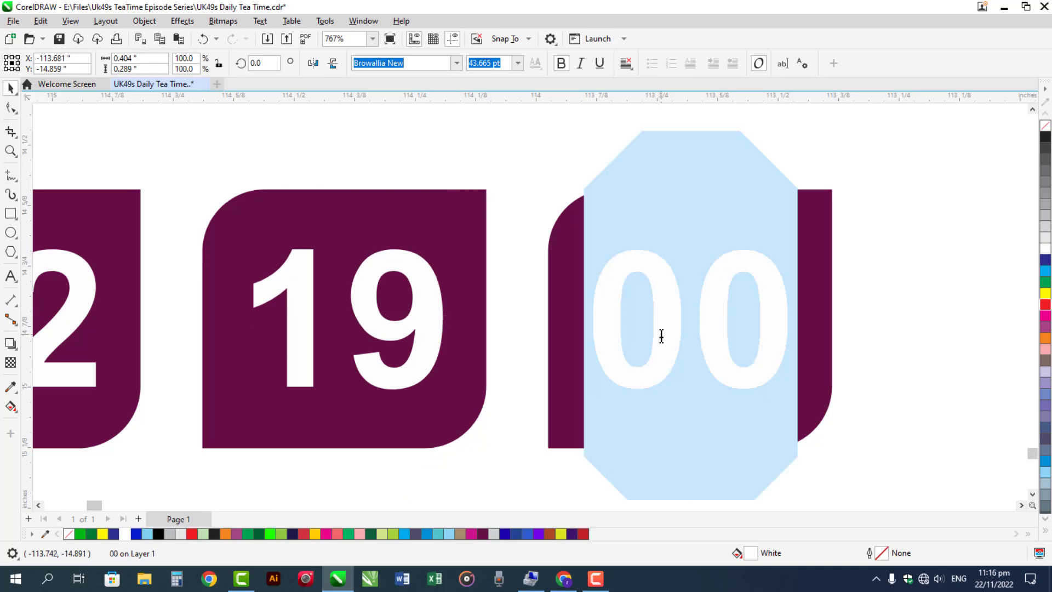
text(37)
key(Escape)
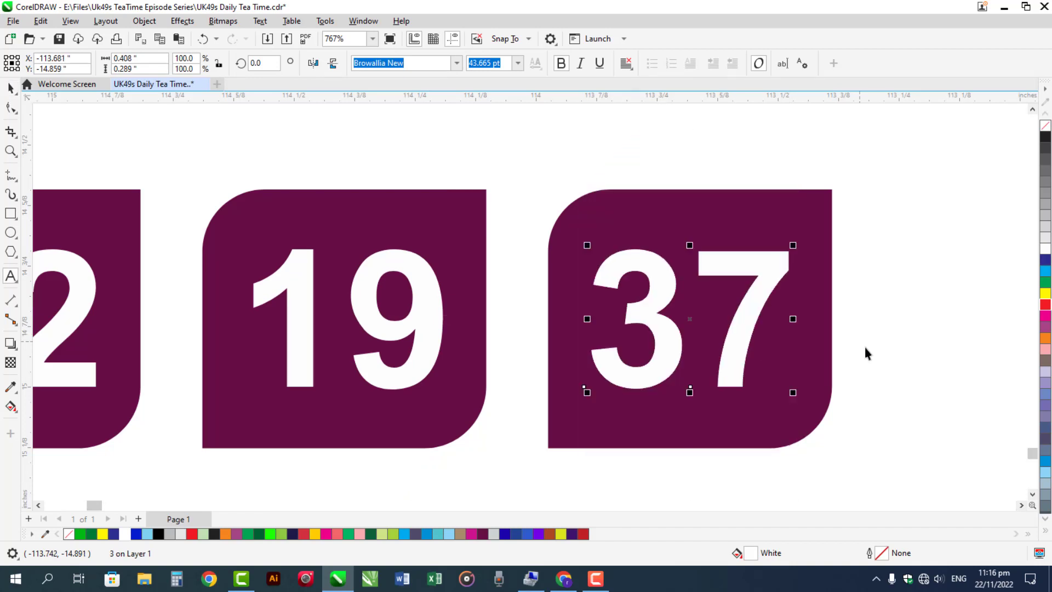